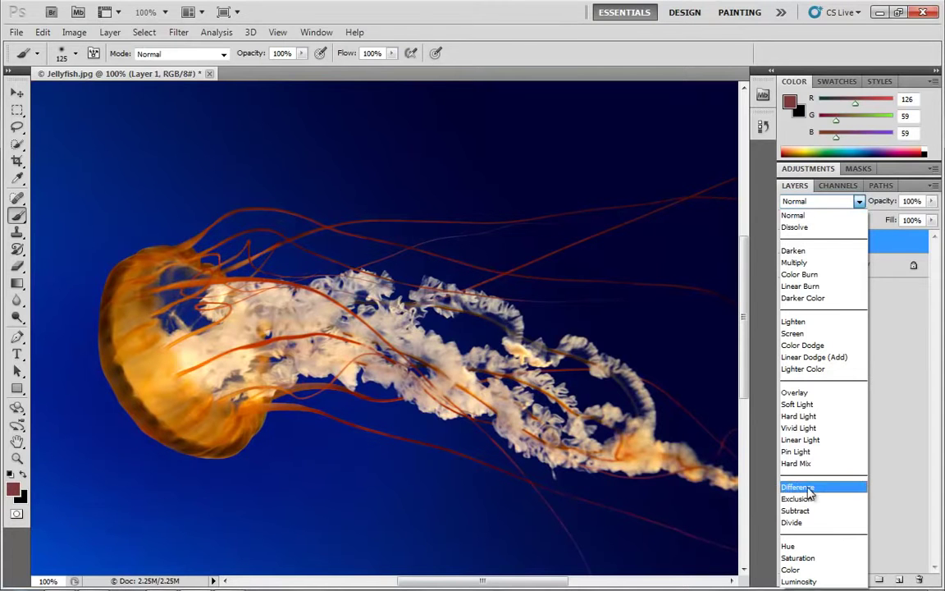
# - Set Layer 1's blend mode to Difference and the foreground color to bright purple #be0ee4
pyautogui.click(808, 488)
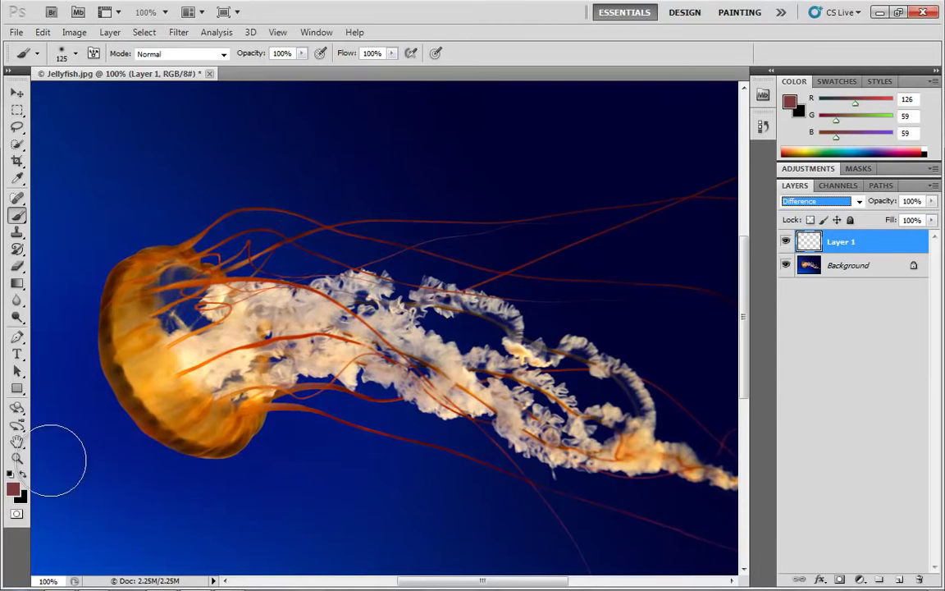
pyautogui.click(12, 489)
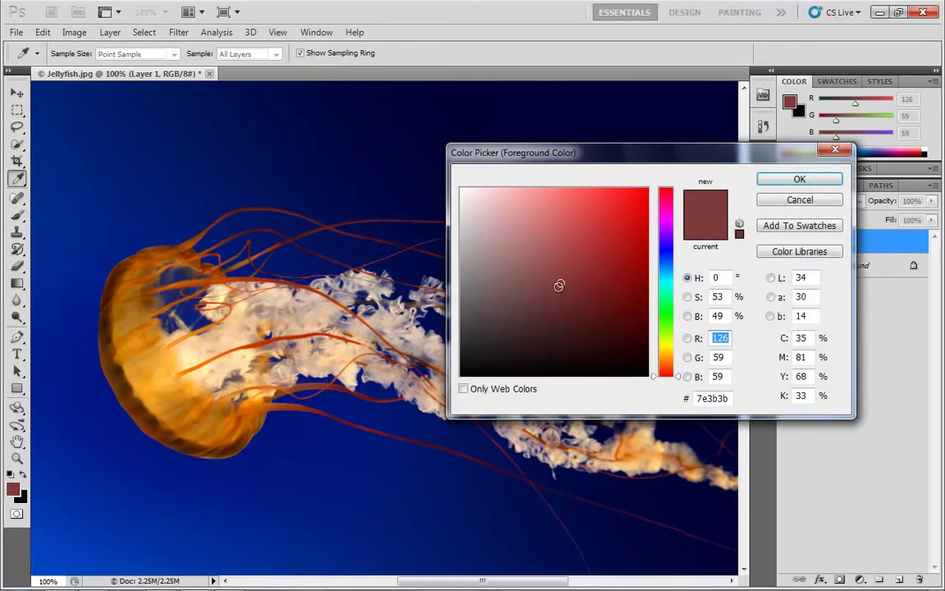
pyautogui.moveTo(560, 282)
pyautogui.mouseDown()
pyautogui.moveTo(643, 198)
pyautogui.moveTo(622, 215)
pyautogui.mouseUp()
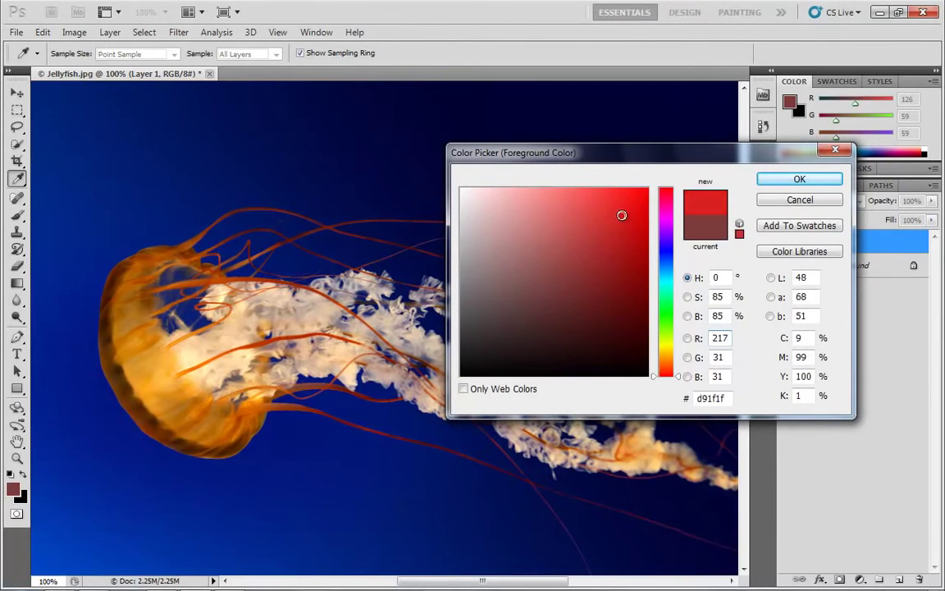
pyautogui.click(666, 228)
pyautogui.click(637, 207)
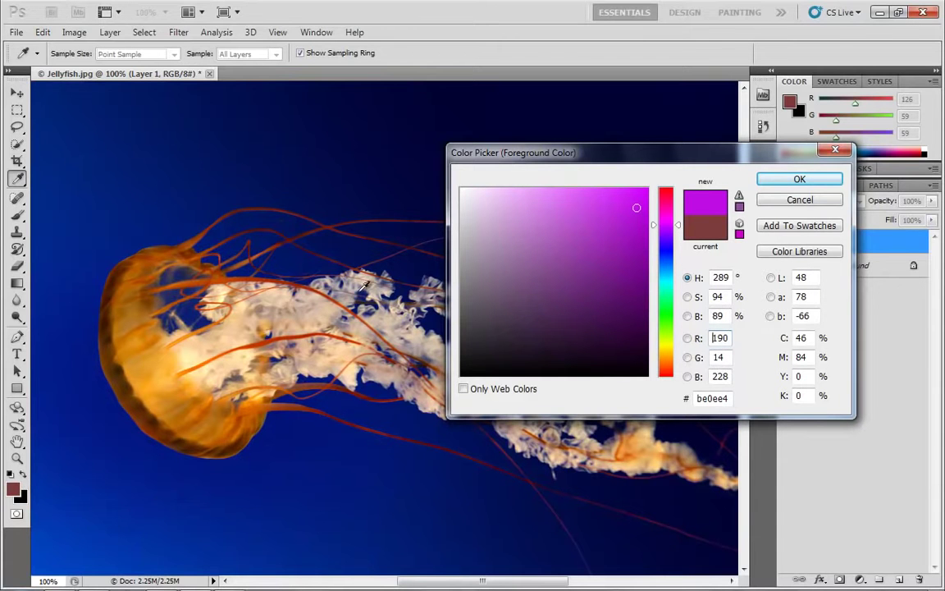
pyautogui.click(800, 179)
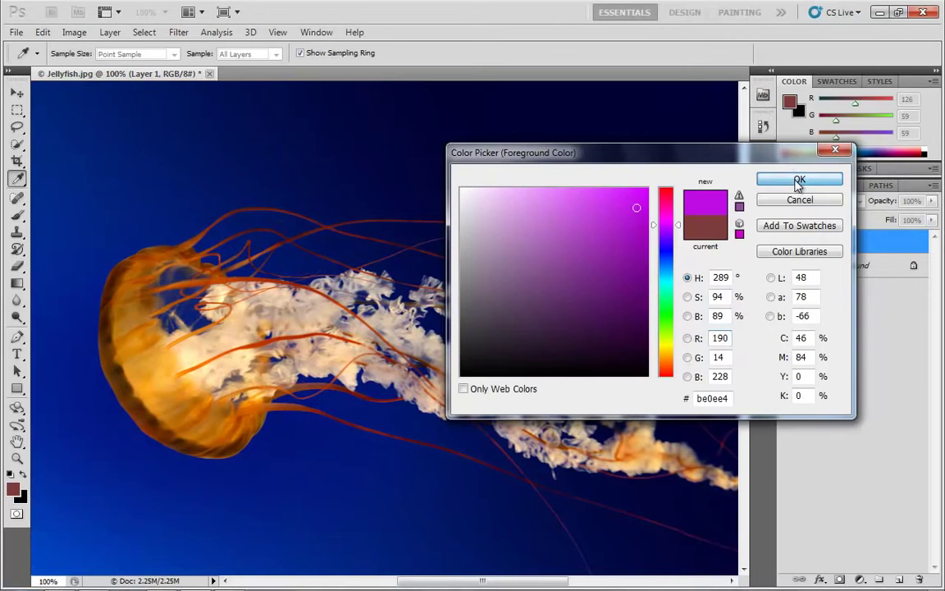
# - Brush a winding purple stroke across the whole jellyfish on Layer 1, and undo it
pyautogui.press('b')
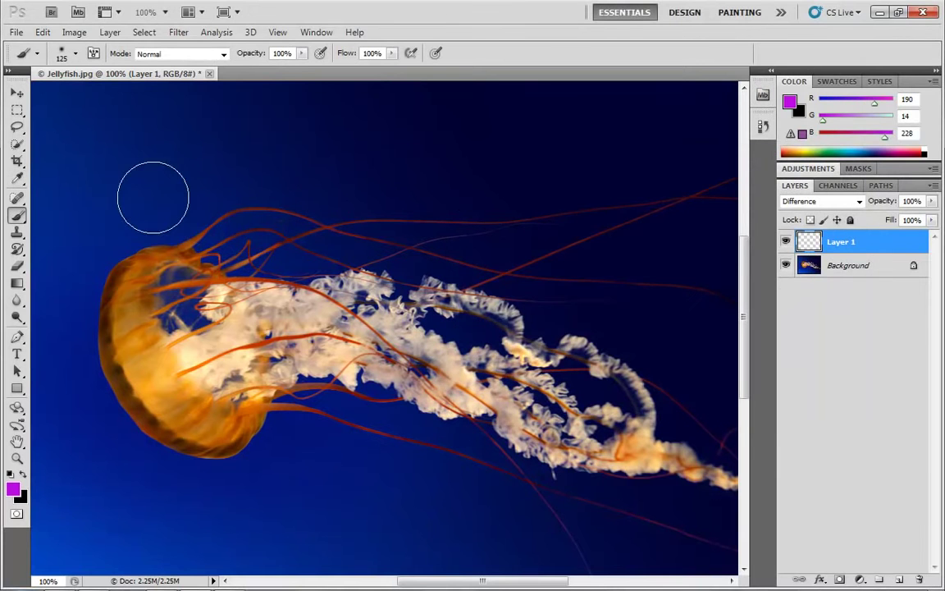
pyautogui.moveTo(130, 199)
pyautogui.mouseDown()
pyautogui.moveTo(610, 209)
pyautogui.moveTo(661, 235)
pyautogui.moveTo(626, 304)
pyautogui.moveTo(544, 316)
pyautogui.moveTo(194, 319)
pyautogui.moveTo(152, 357)
pyautogui.moveTo(175, 408)
pyautogui.moveTo(227, 416)
pyautogui.moveTo(598, 401)
pyautogui.moveTo(649, 425)
pyautogui.moveTo(621, 491)
pyautogui.moveTo(123, 510)
pyautogui.mouseUp()
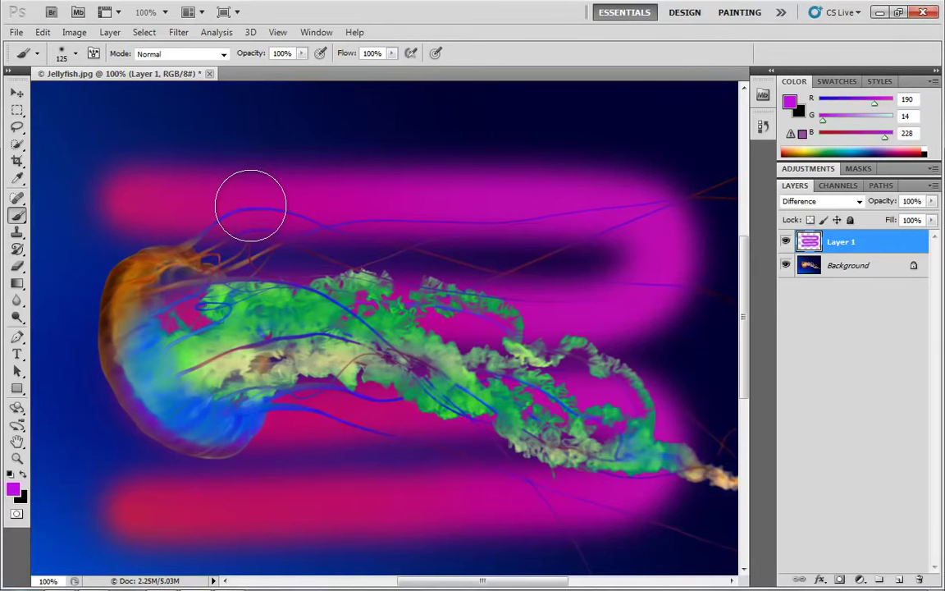
pyautogui.hotkey('ctrl', 'z')
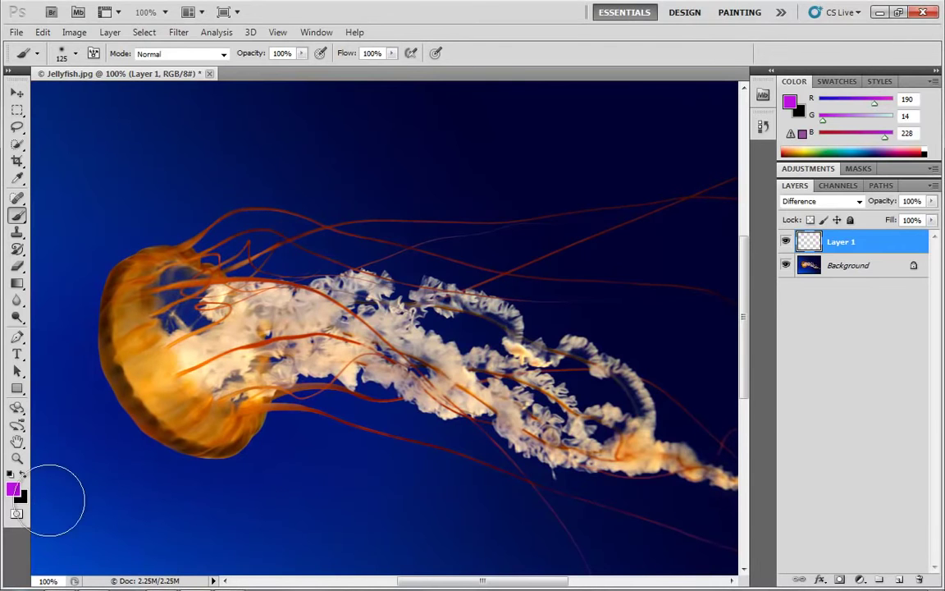
# - Try painting over the jellyfish on Layer 1 with white #ffffff, and undo the stroke
pyautogui.click(13, 489)
pyautogui.moveTo(511, 207); pyautogui.dragTo(377, 130)
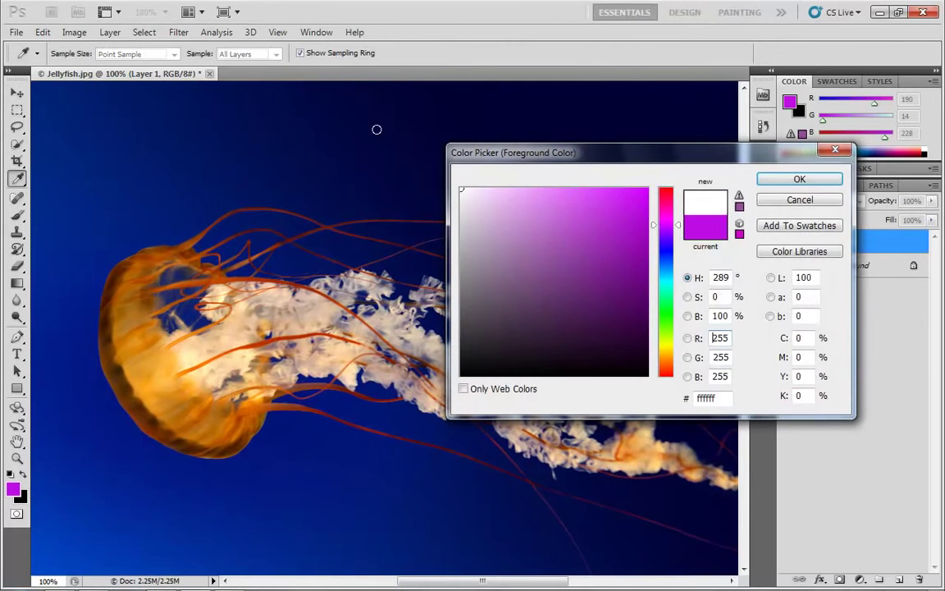
pyautogui.click(796, 180)
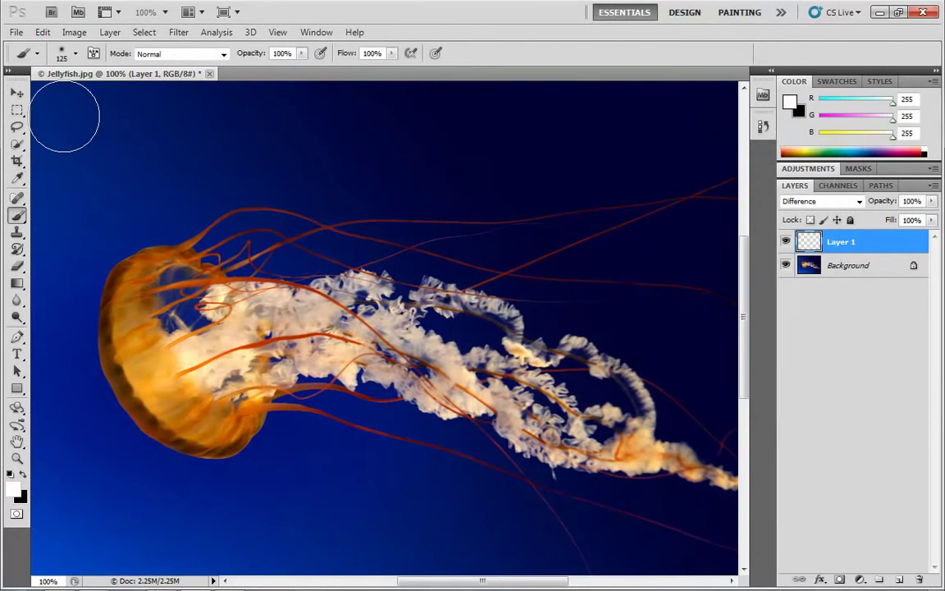
pyautogui.moveTo(95, 193)
pyautogui.mouseDown()
pyautogui.moveTo(457, 190)
pyautogui.moveTo(709, 203)
pyautogui.moveTo(564, 232)
pyautogui.moveTo(171, 238)
pyautogui.moveTo(629, 248)
pyautogui.moveTo(99, 282)
pyautogui.moveTo(467, 283)
pyautogui.moveTo(666, 316)
pyautogui.moveTo(591, 337)
pyautogui.moveTo(132, 372)
pyautogui.moveTo(42, 415)
pyautogui.moveTo(466, 429)
pyautogui.moveTo(438, 512)
pyautogui.moveTo(771, 509)
pyautogui.moveTo(313, 490)
pyautogui.moveTo(430, 419)
pyautogui.moveTo(51, 342)
pyautogui.moveTo(343, 277)
pyautogui.moveTo(335, 261)
pyautogui.moveTo(139, 234)
pyautogui.moveTo(179, 205)
pyautogui.mouseUp()
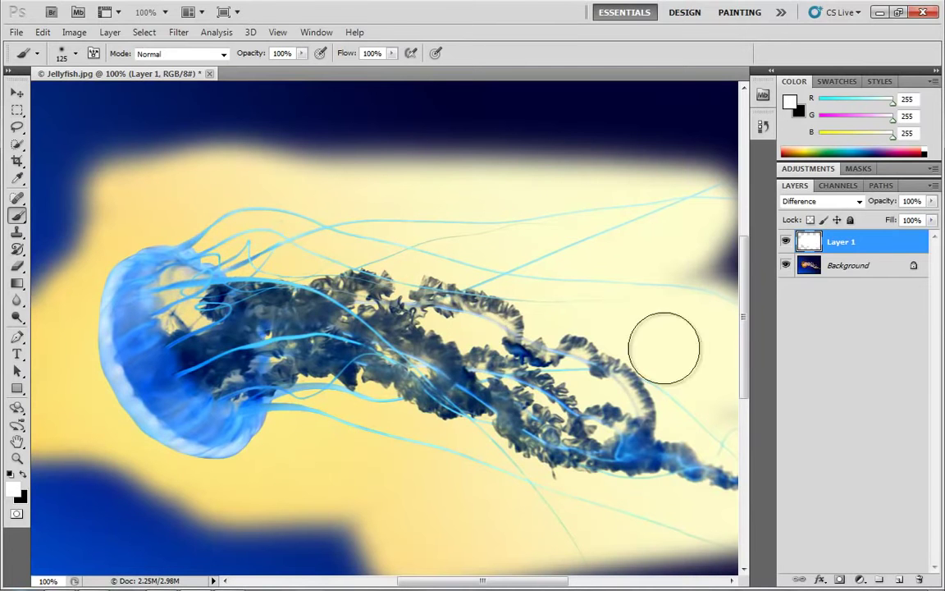
pyautogui.hotkey('ctrl', 'z')
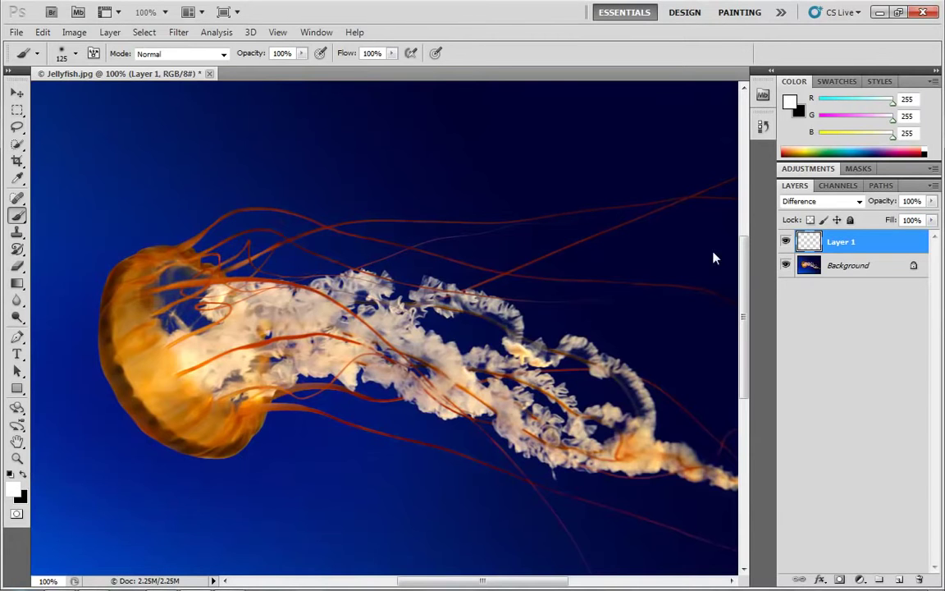
# - Invert the Background layer's colors, undo the inversion, and make Layer 1 active again
pyautogui.click(874, 267)
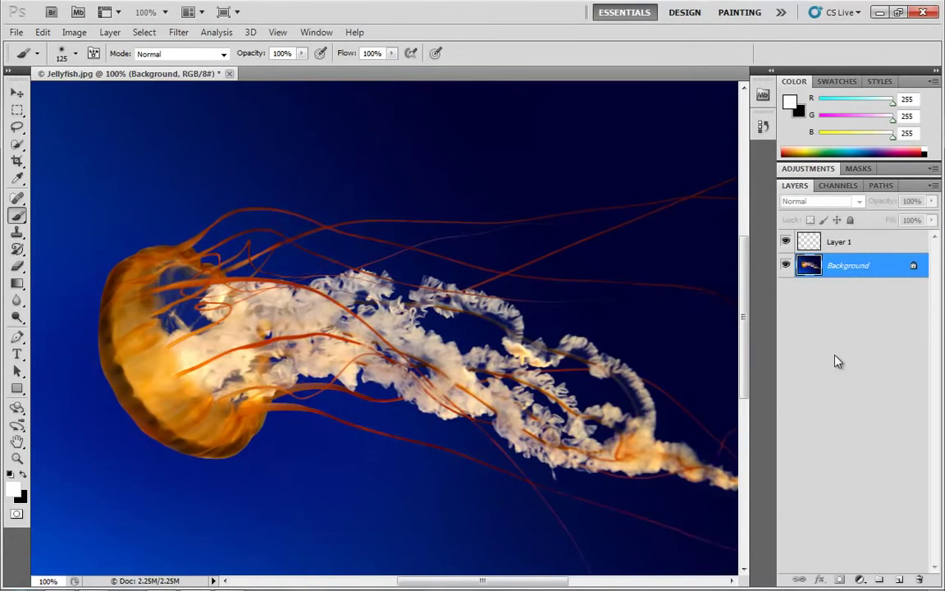
pyautogui.hotkey('ctrl', 'i')
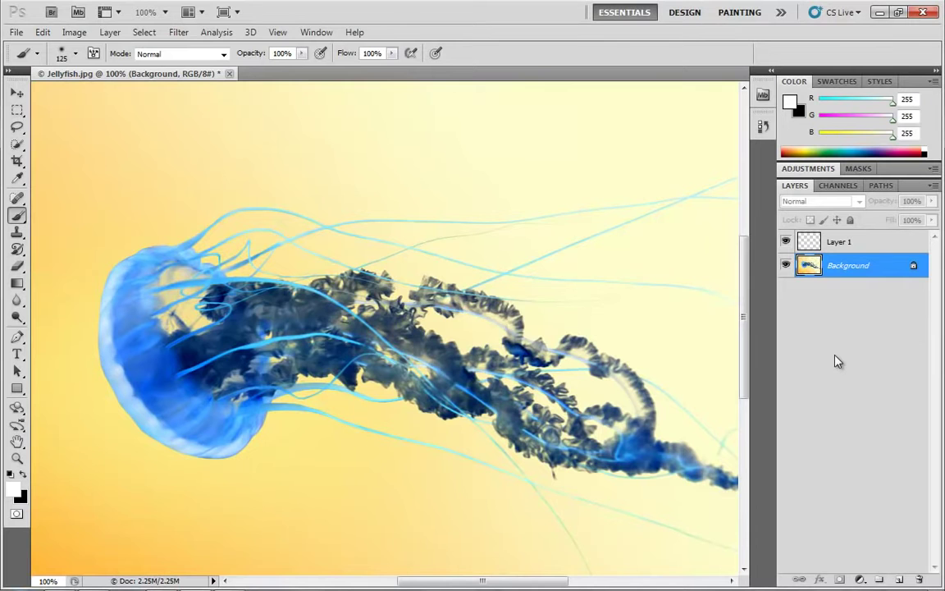
pyautogui.hotkey('ctrl', 'z')
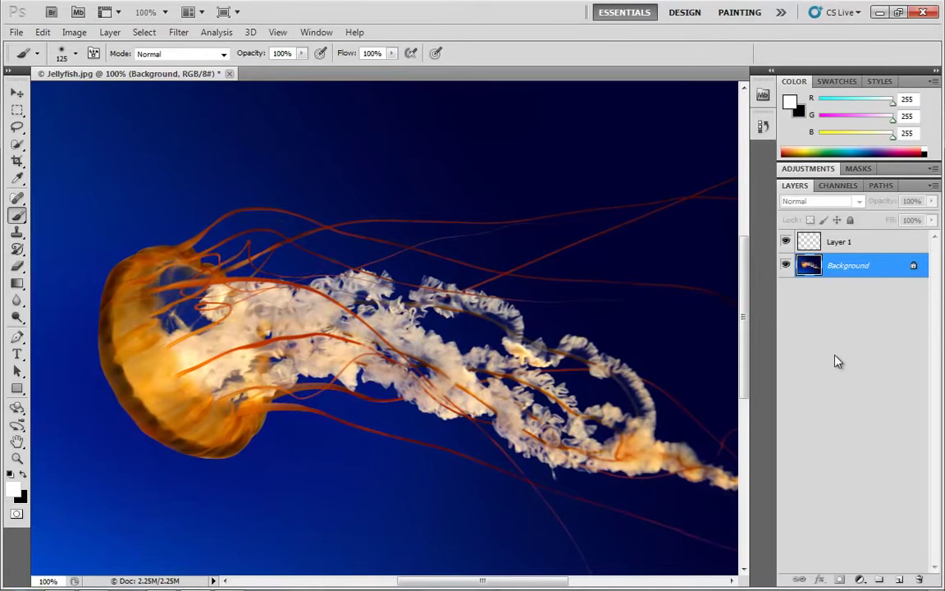
pyautogui.click(877, 243)
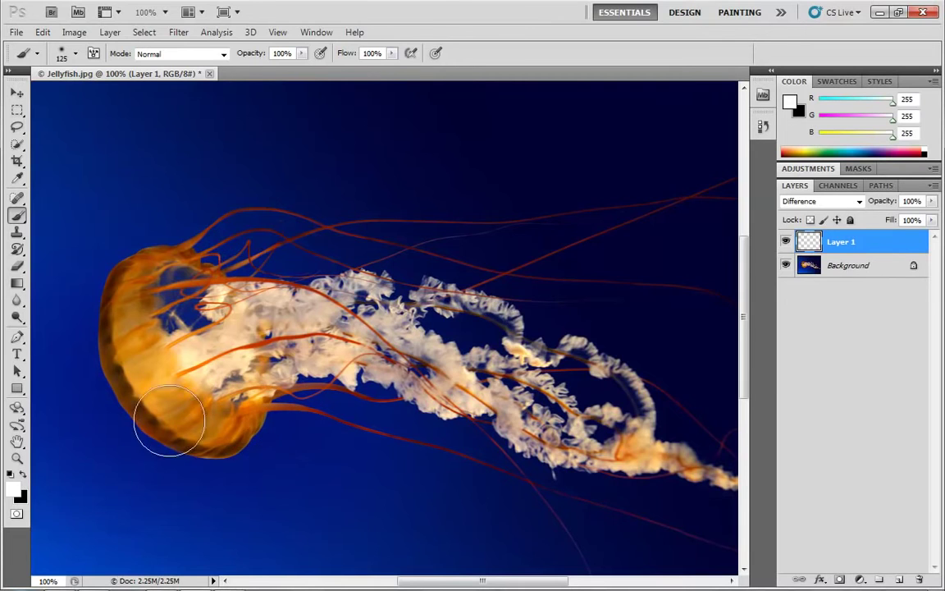
# - Set the foreground color to black #000000
pyautogui.click(12, 489)
pyautogui.click(504, 355)
pyautogui.click(461, 375)
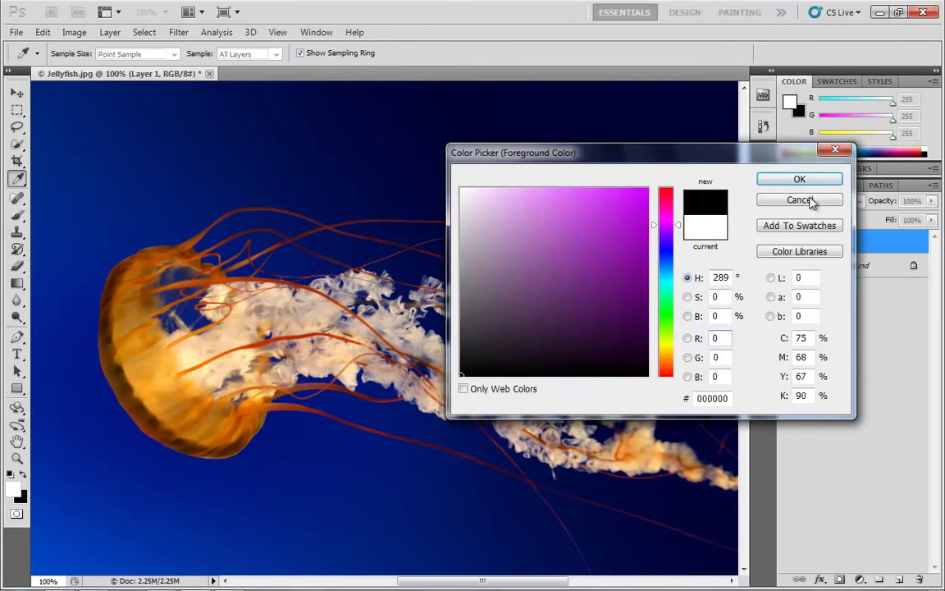
pyautogui.click(799, 180)
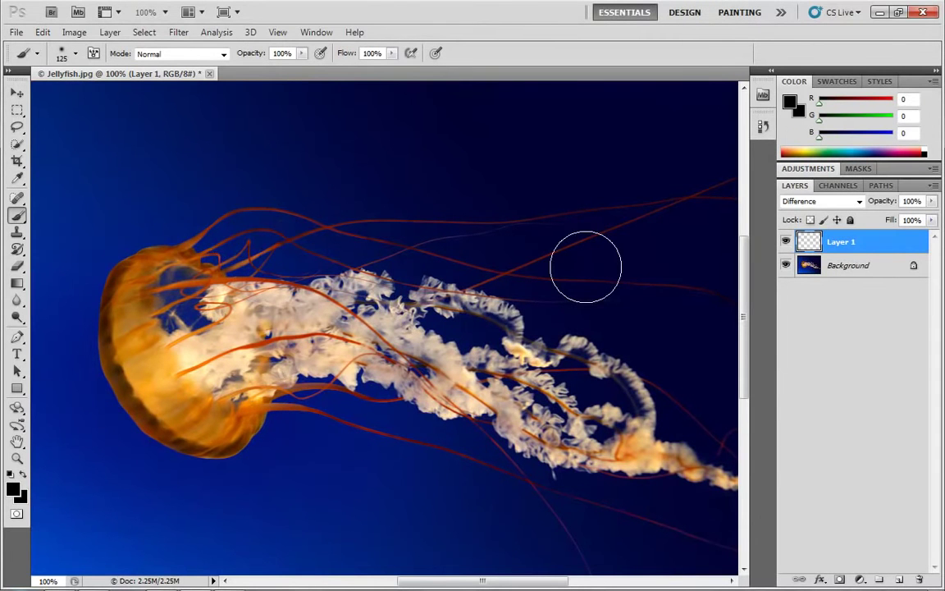
# - Switch Layer 1's blend mode to Exclusion and paint over the jellyfish with muted purple #75457f
pyautogui.click(854, 201)
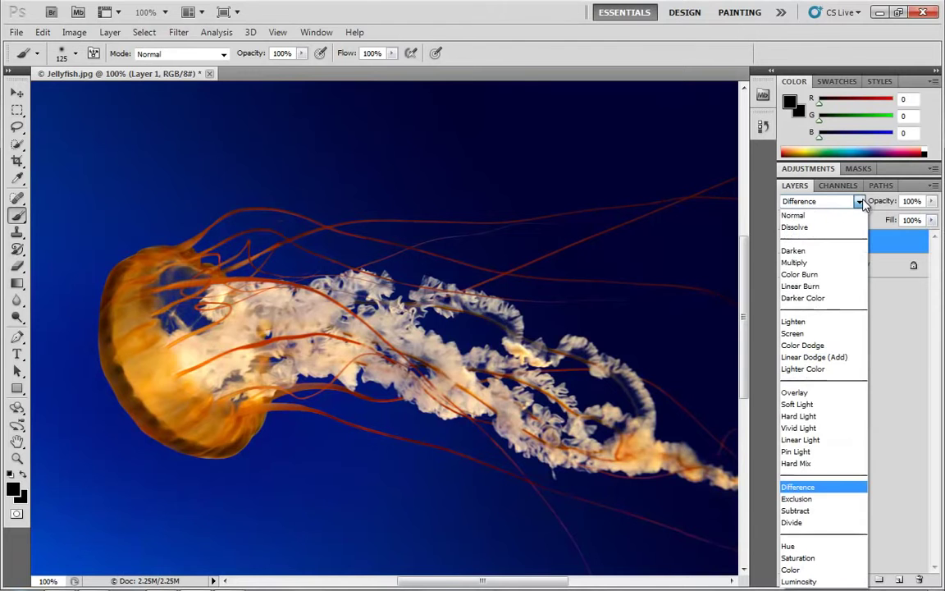
pyautogui.click(801, 501)
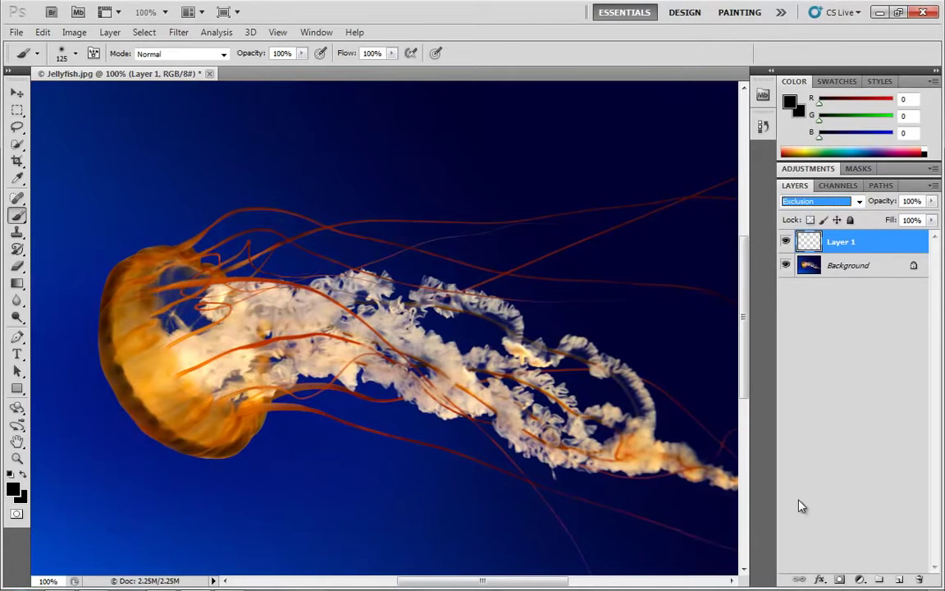
pyautogui.click(13, 488)
pyautogui.click(547, 282)
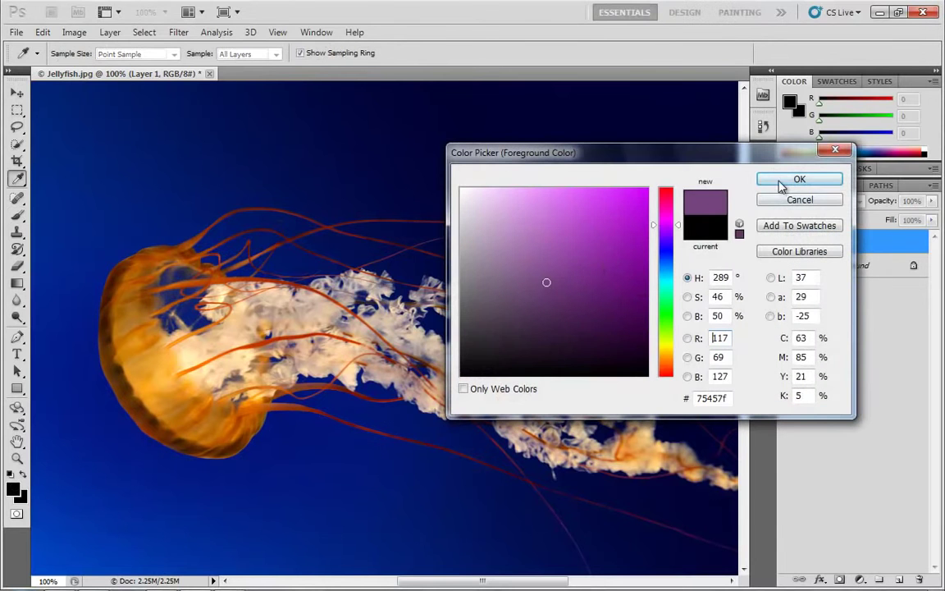
pyautogui.click(782, 182)
pyautogui.moveTo(193, 249)
pyautogui.mouseDown()
pyautogui.moveTo(350, 270)
pyautogui.moveTo(566, 306)
pyautogui.moveTo(284, 302)
pyautogui.moveTo(225, 399)
pyautogui.moveTo(604, 352)
pyautogui.moveTo(369, 366)
pyautogui.moveTo(225, 445)
pyautogui.moveTo(624, 371)
pyautogui.mouseUp()
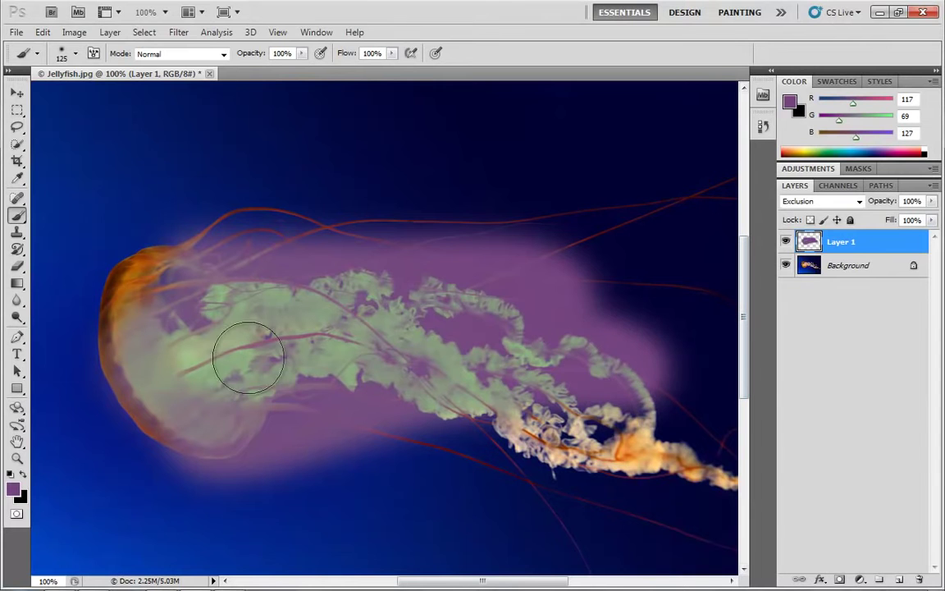
# - Compare the painted area by switching Layer 1 to Difference and back to Exclusion
pyautogui.click(858, 201)
pyautogui.click(810, 487)
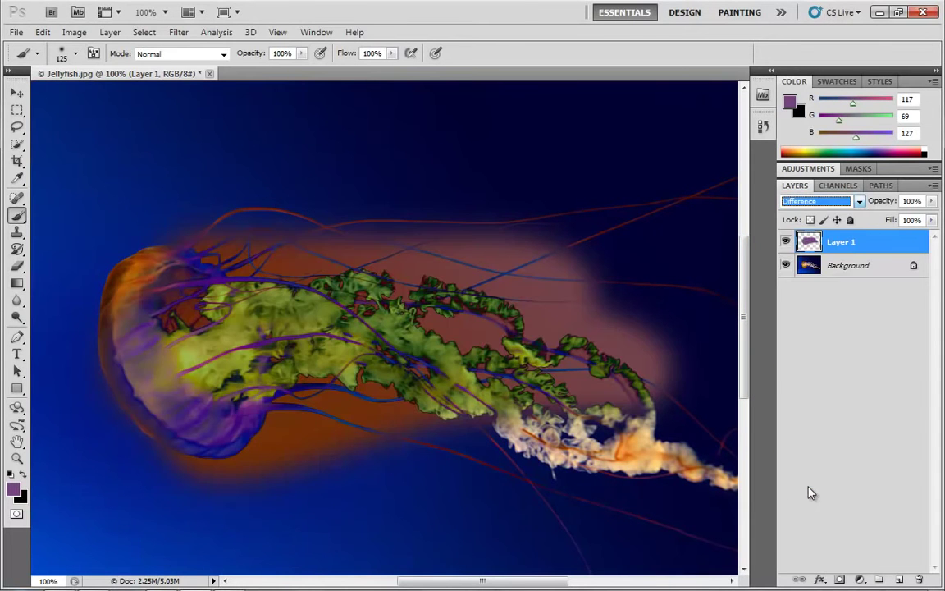
pyautogui.click(859, 201)
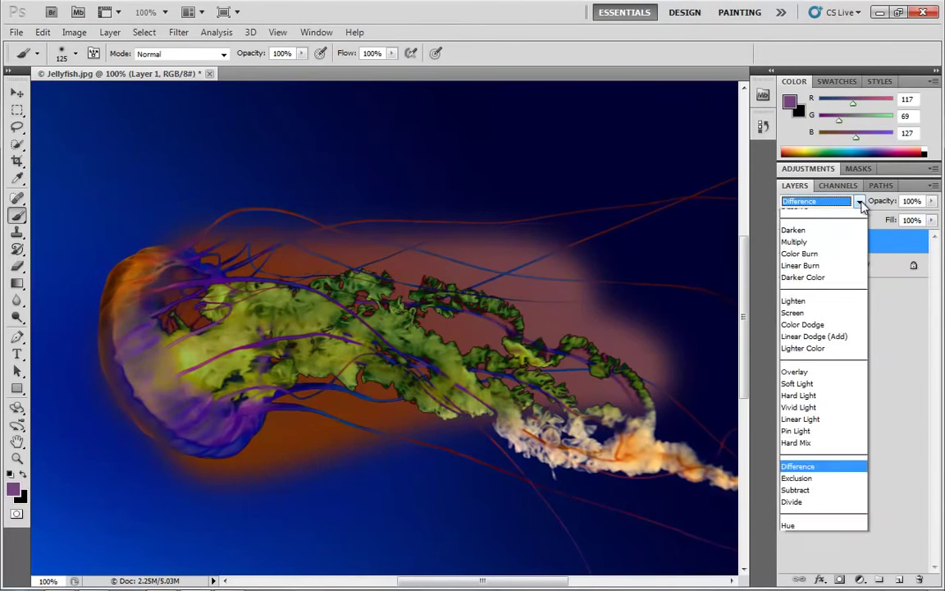
pyautogui.click(819, 500)
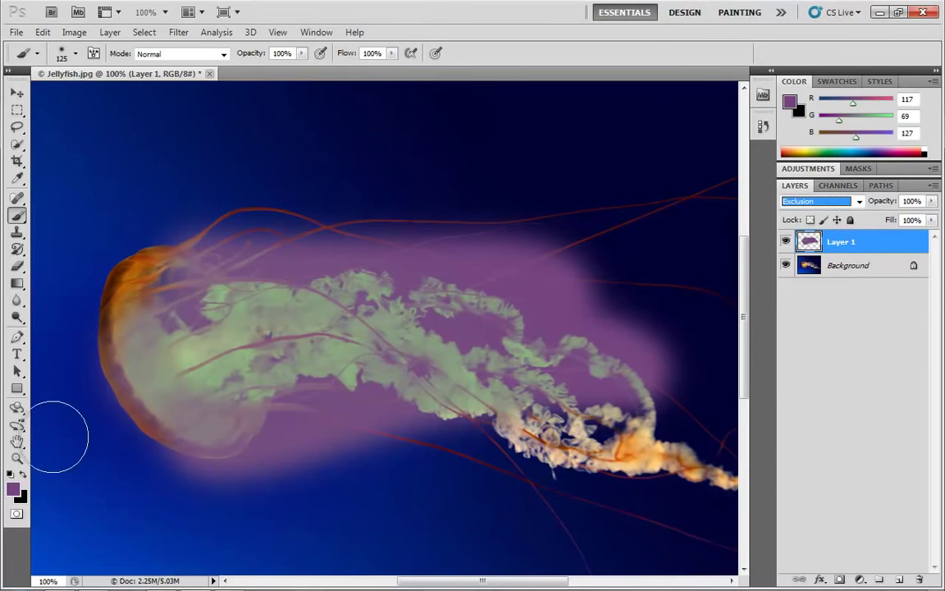
# - Set the foreground color to white #ffffff and brush over most of the jellyfish on Layer 1
pyautogui.click(13, 490)
pyautogui.moveTo(540, 187); pyautogui.dragTo(431, 141)
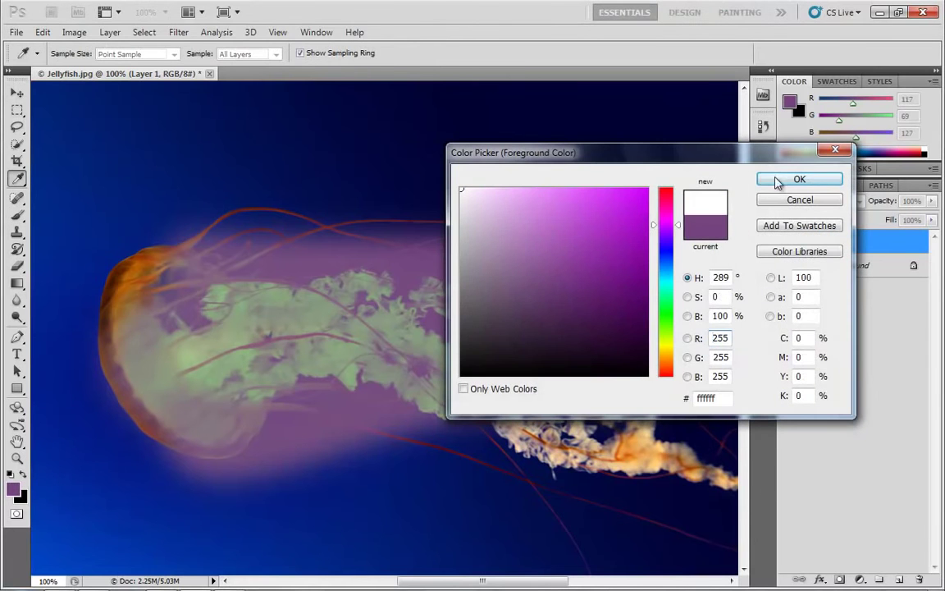
pyautogui.click(800, 178)
pyautogui.press('b')
pyautogui.moveTo(359, 205)
pyautogui.mouseDown()
pyautogui.moveTo(120, 316)
pyautogui.moveTo(473, 270)
pyautogui.moveTo(348, 371)
pyautogui.moveTo(641, 296)
pyautogui.moveTo(557, 365)
pyautogui.moveTo(706, 381)
pyautogui.moveTo(597, 400)
pyautogui.moveTo(193, 312)
pyautogui.moveTo(312, 243)
pyautogui.moveTo(245, 222)
pyautogui.moveTo(111, 394)
pyautogui.mouseUp()
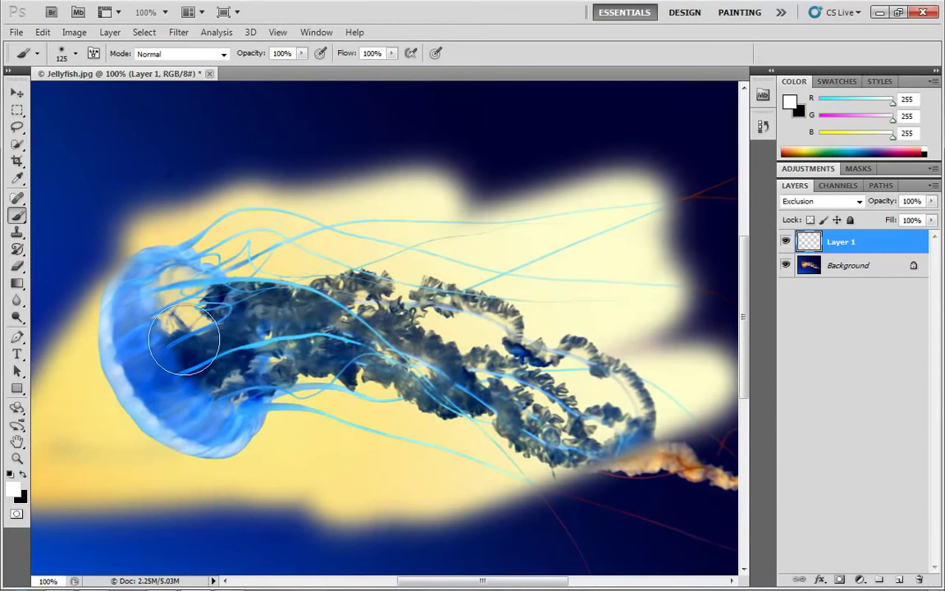
# - Change Layer 1's blend mode to Subtract and clear the painted strokes from the layer
pyautogui.click(861, 202)
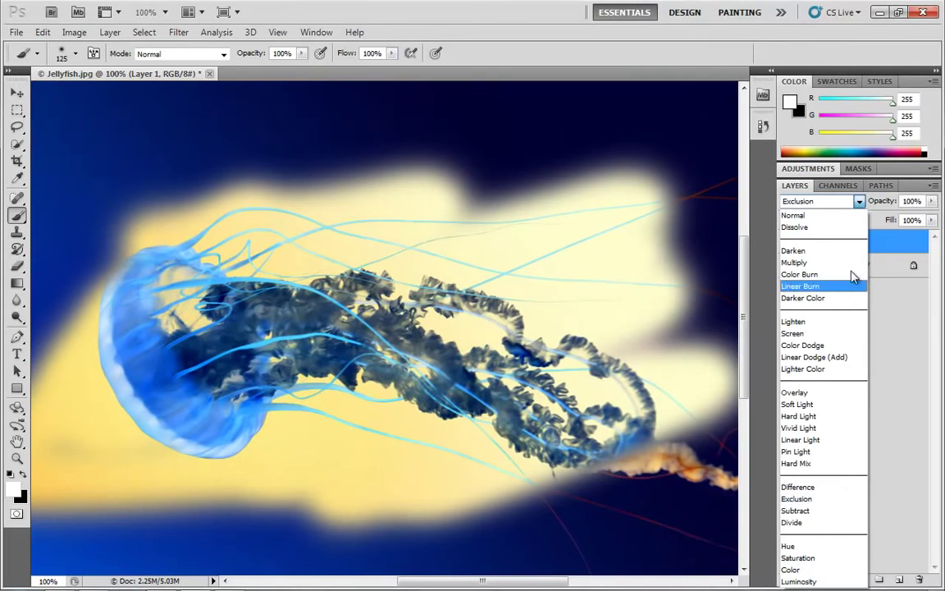
pyautogui.click(797, 510)
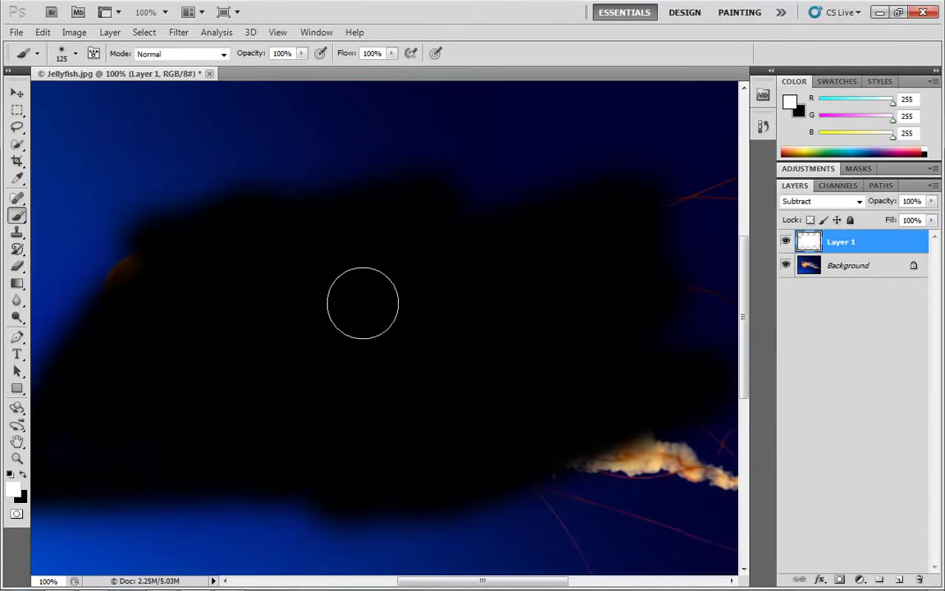
pyautogui.press('Delete')
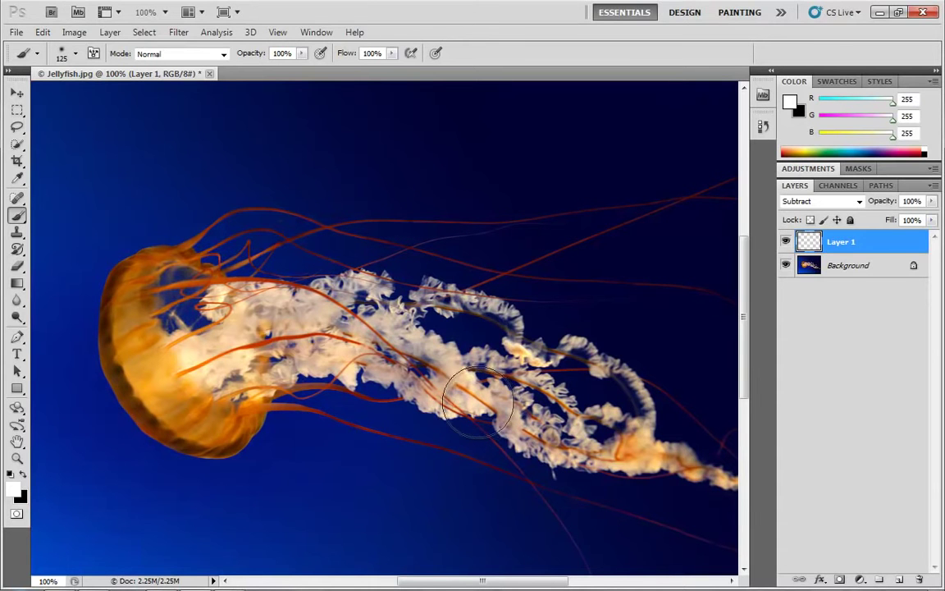
# - Try painting over the jellyfish on Layer 1 with medium gray #727272, and undo the stroke
pyautogui.click(12, 489)
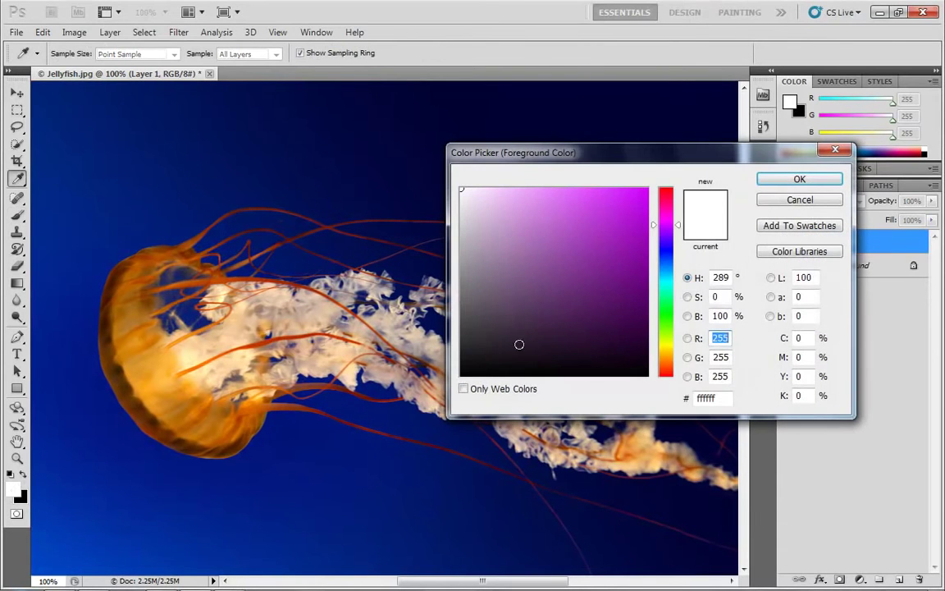
pyautogui.click(460, 290)
pyautogui.click(800, 179)
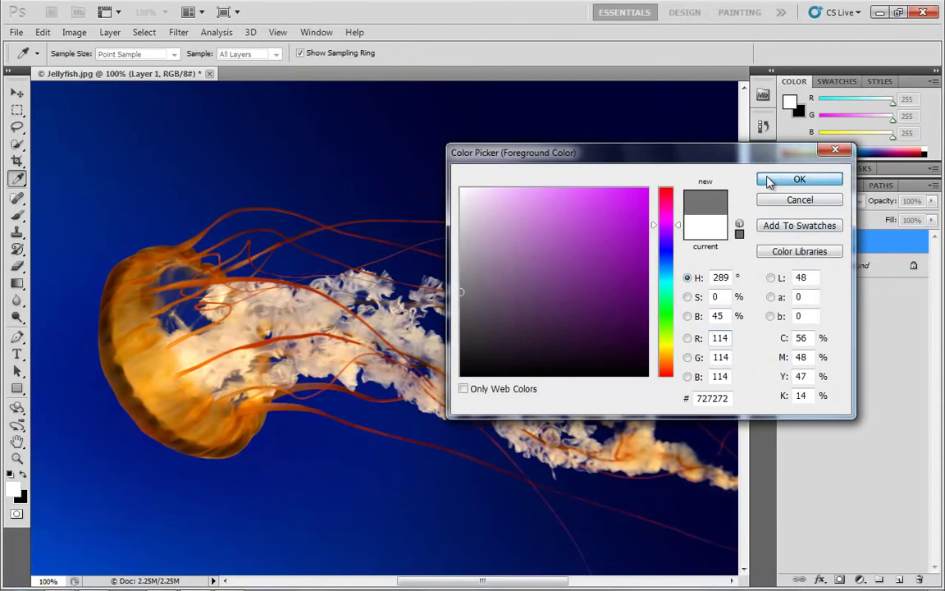
pyautogui.press('b')
pyautogui.moveTo(499, 274)
pyautogui.mouseDown()
pyautogui.moveTo(195, 300)
pyautogui.moveTo(235, 356)
pyautogui.moveTo(433, 328)
pyautogui.moveTo(467, 372)
pyautogui.moveTo(232, 405)
pyautogui.moveTo(300, 436)
pyautogui.moveTo(601, 372)
pyautogui.moveTo(379, 458)
pyautogui.moveTo(544, 432)
pyautogui.mouseUp()
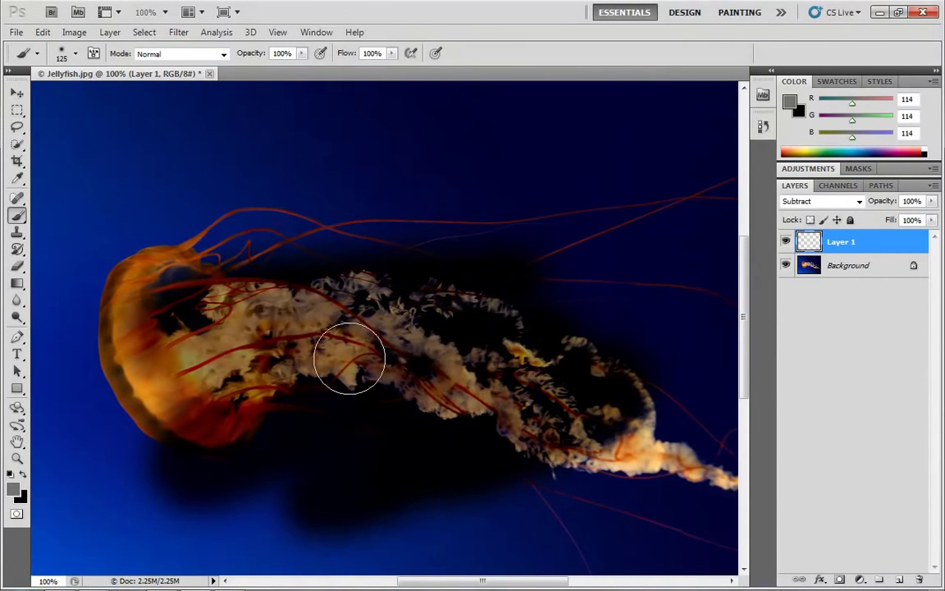
pyautogui.hotkey('ctrl', 'z')
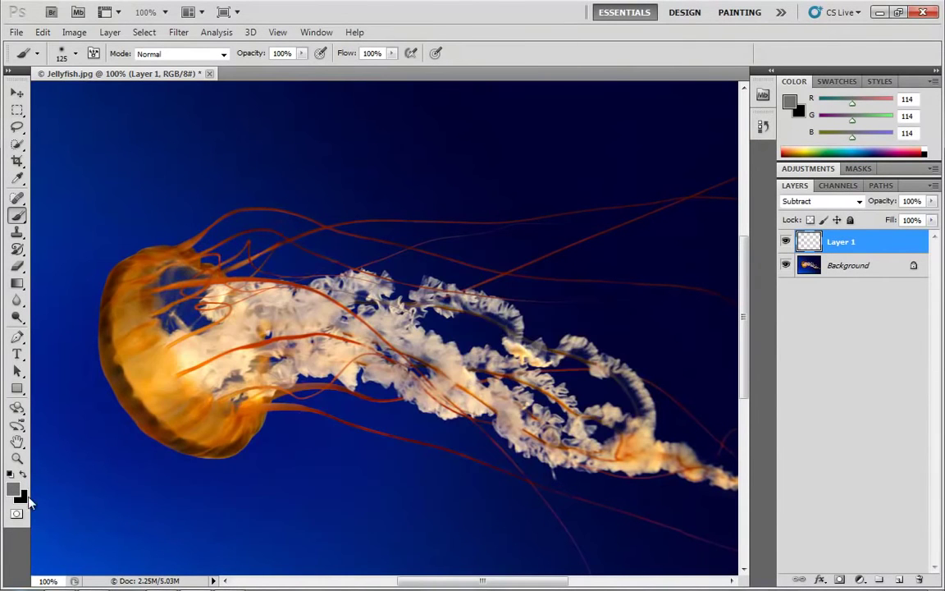
# - Set the foreground color to blue #1068a0, try painting over the jellyfish on Layer 1, and undo the stroke
pyautogui.click(12, 490)
pyautogui.click(616, 278)
pyautogui.click(667, 289)
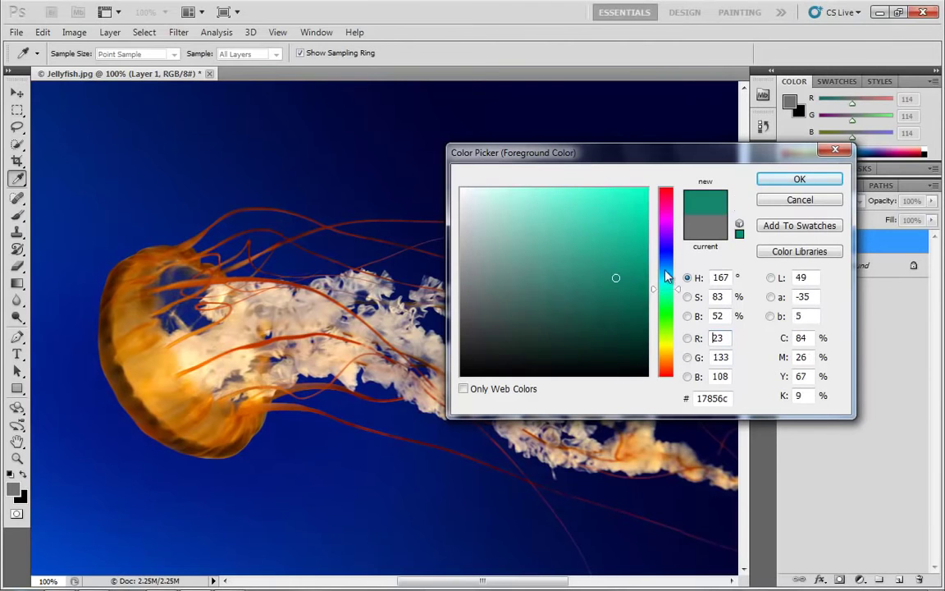
pyautogui.click(667, 270)
pyautogui.click(631, 258)
pyautogui.click(800, 179)
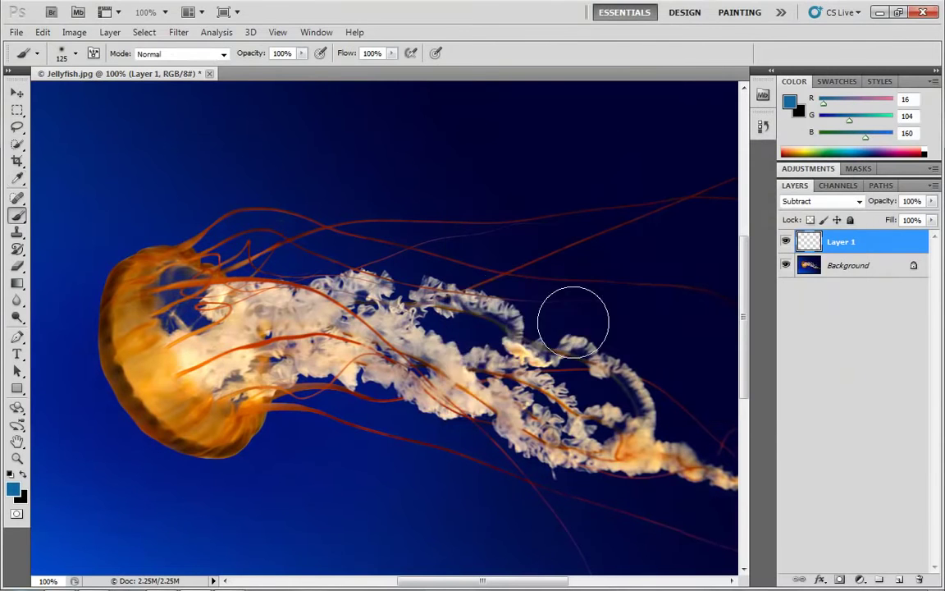
pyautogui.moveTo(574, 317)
pyautogui.mouseDown()
pyautogui.moveTo(296, 429)
pyautogui.moveTo(387, 355)
pyautogui.moveTo(372, 325)
pyautogui.moveTo(203, 463)
pyautogui.moveTo(339, 229)
pyautogui.moveTo(219, 418)
pyautogui.moveTo(221, 280)
pyautogui.moveTo(120, 361)
pyautogui.moveTo(178, 435)
pyautogui.moveTo(447, 411)
pyautogui.moveTo(625, 376)
pyautogui.moveTo(623, 454)
pyautogui.moveTo(696, 437)
pyautogui.mouseUp()
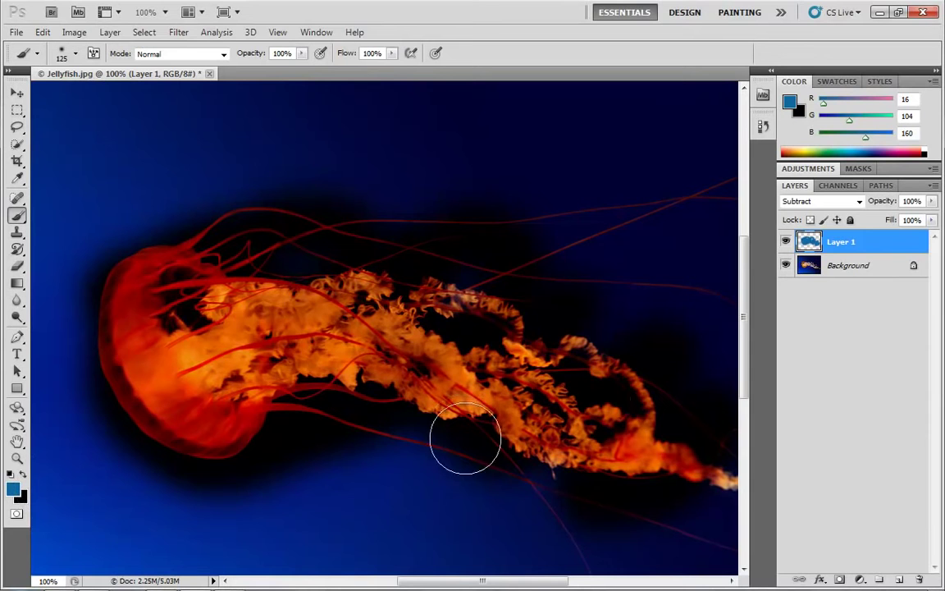
pyautogui.hotkey('ctrl', 'z')
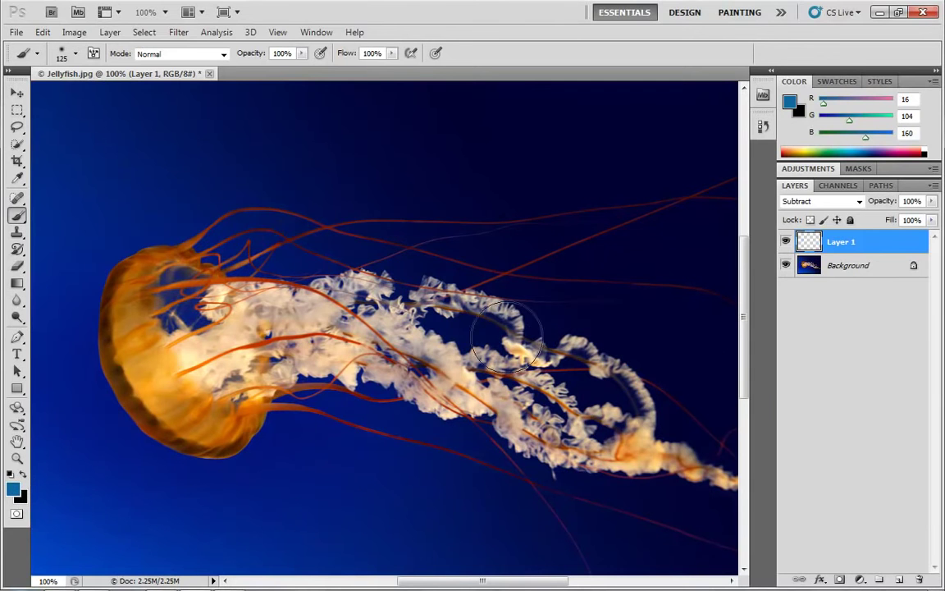
# - Change Layer 1's blend mode to Divide, try painting blue over the water below the jellyfish, and undo the stroke
pyautogui.click(858, 201)
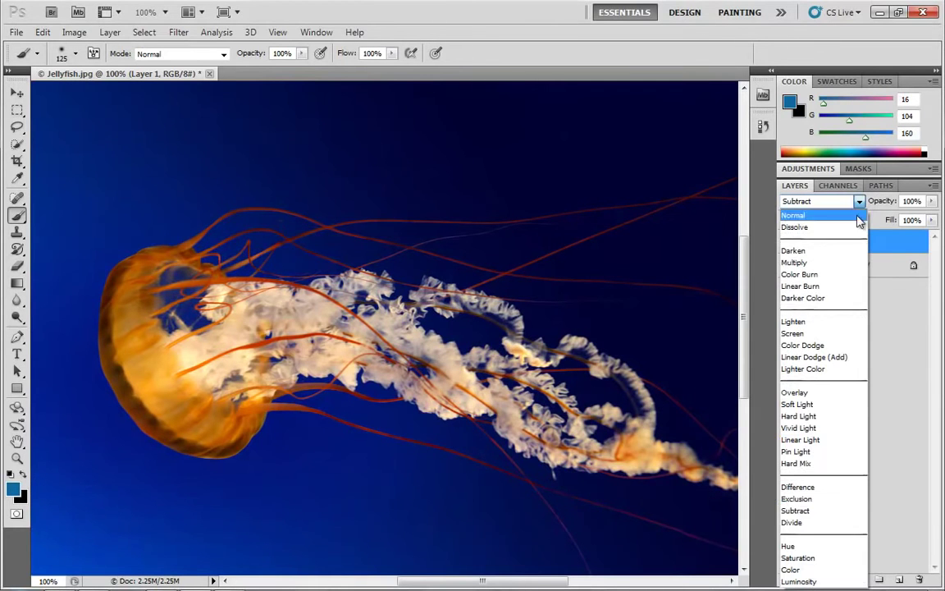
pyautogui.click(803, 529)
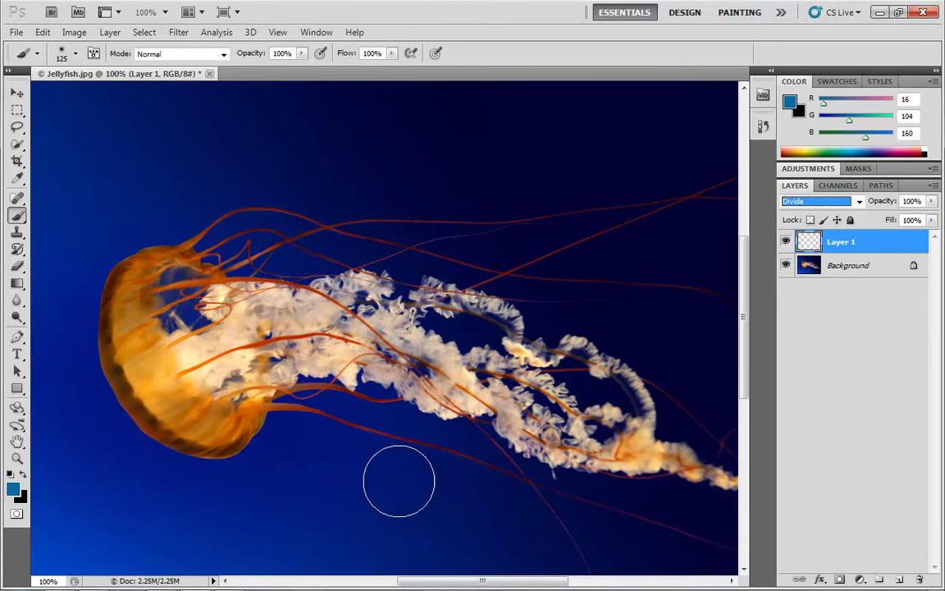
pyautogui.moveTo(411, 485)
pyautogui.mouseDown()
pyautogui.moveTo(239, 501)
pyautogui.moveTo(395, 490)
pyautogui.moveTo(337, 466)
pyautogui.moveTo(223, 504)
pyautogui.moveTo(340, 474)
pyautogui.moveTo(331, 533)
pyautogui.moveTo(343, 517)
pyautogui.moveTo(211, 503)
pyautogui.moveTo(276, 534)
pyautogui.moveTo(214, 494)
pyautogui.moveTo(288, 516)
pyautogui.moveTo(276, 474)
pyautogui.moveTo(241, 522)
pyautogui.moveTo(299, 499)
pyautogui.mouseUp()
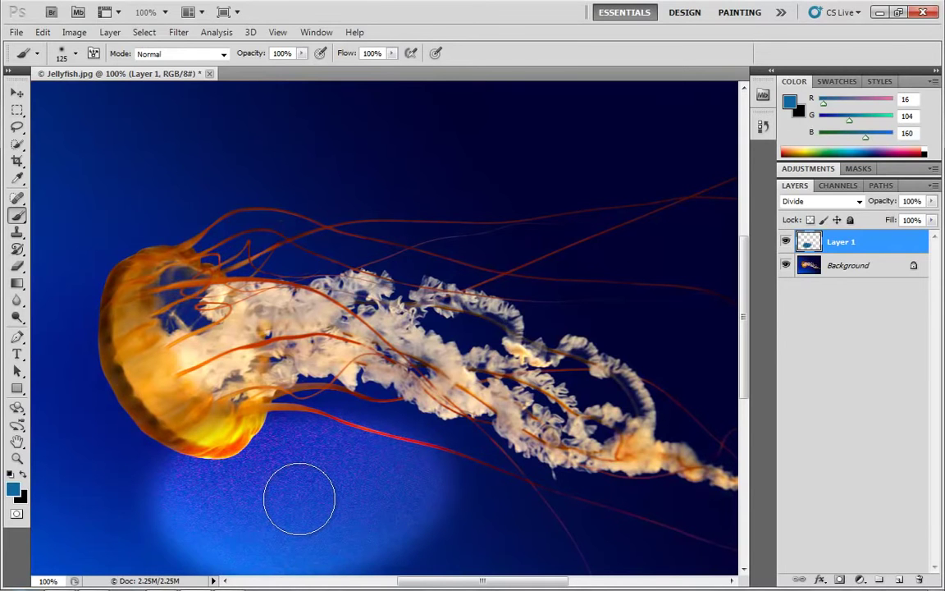
pyautogui.hotkey('ctrl', 'z')
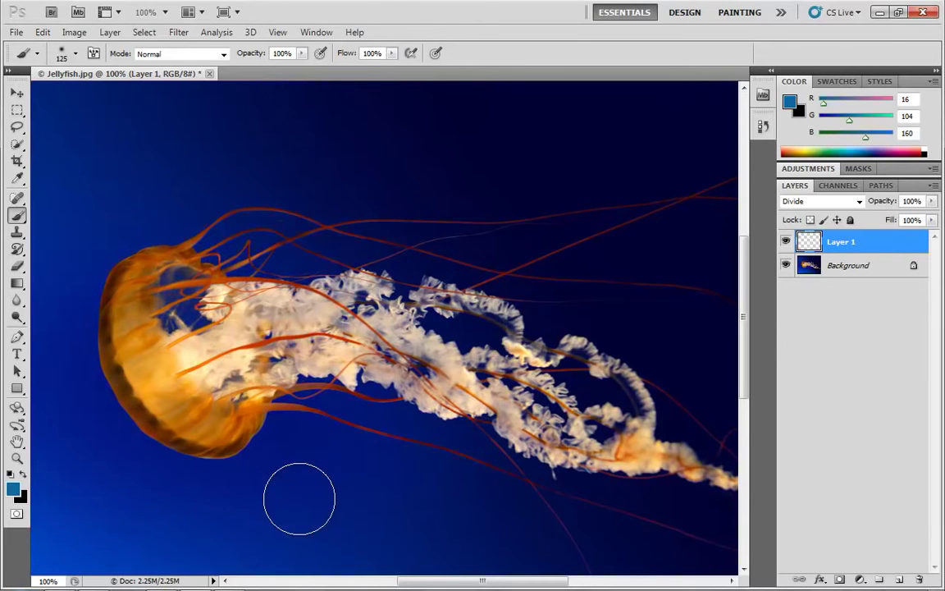
pyautogui.click(13, 490)
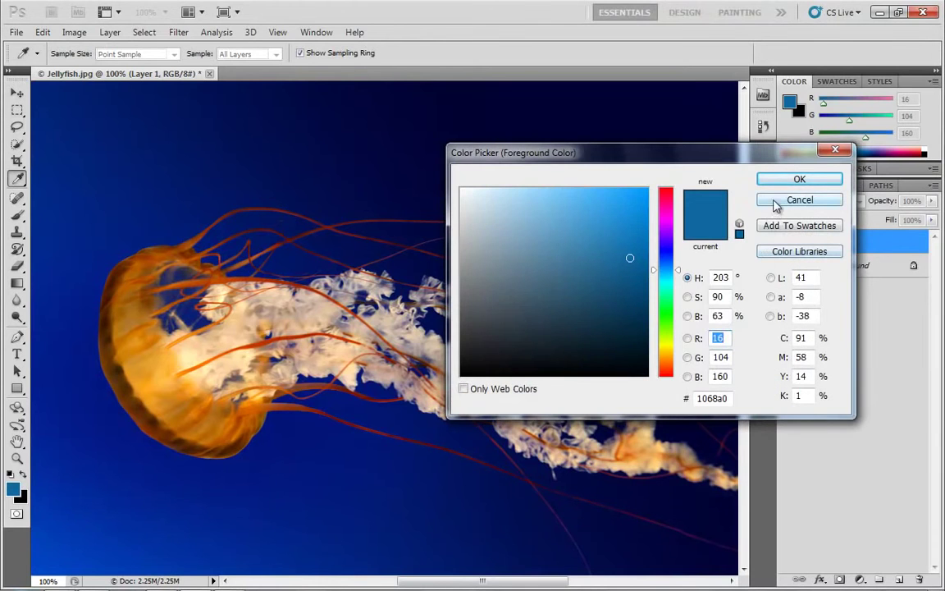
pyautogui.click(799, 179)
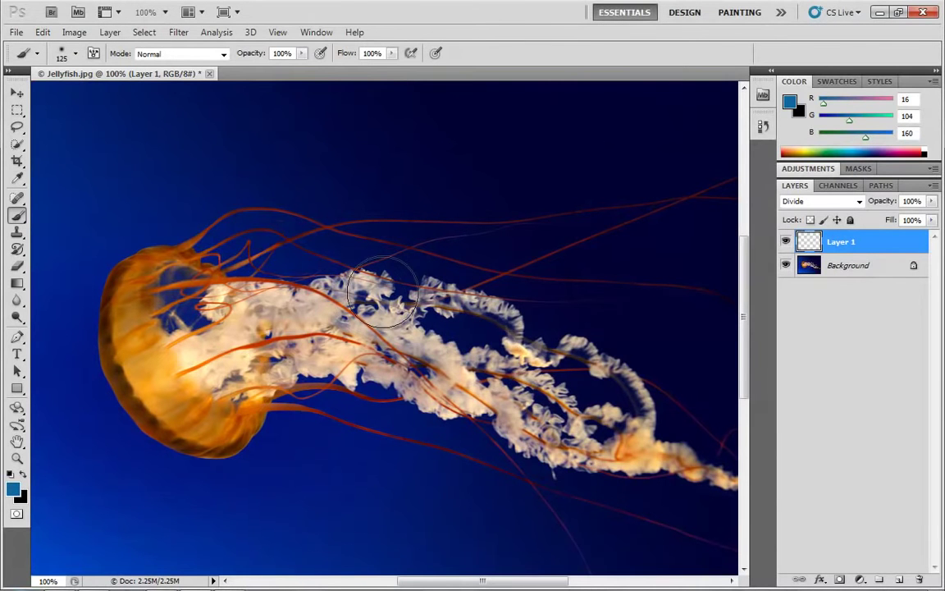
pyautogui.click(859, 201)
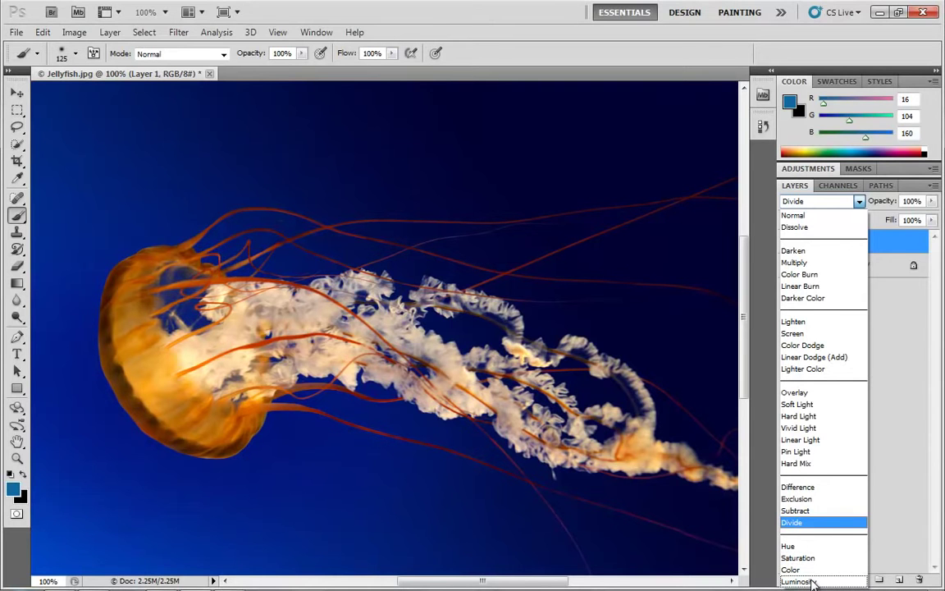
pyautogui.press('Escape')
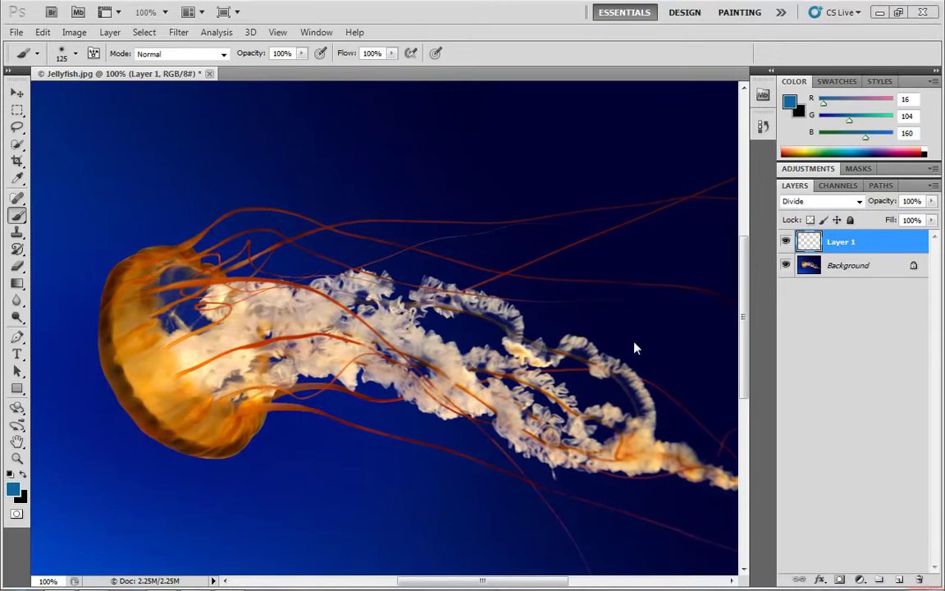
# - Change Layer 1's blend mode to Hue and try brushing pure red #ff0000 over the water and jellyfish
pyautogui.click(860, 202)
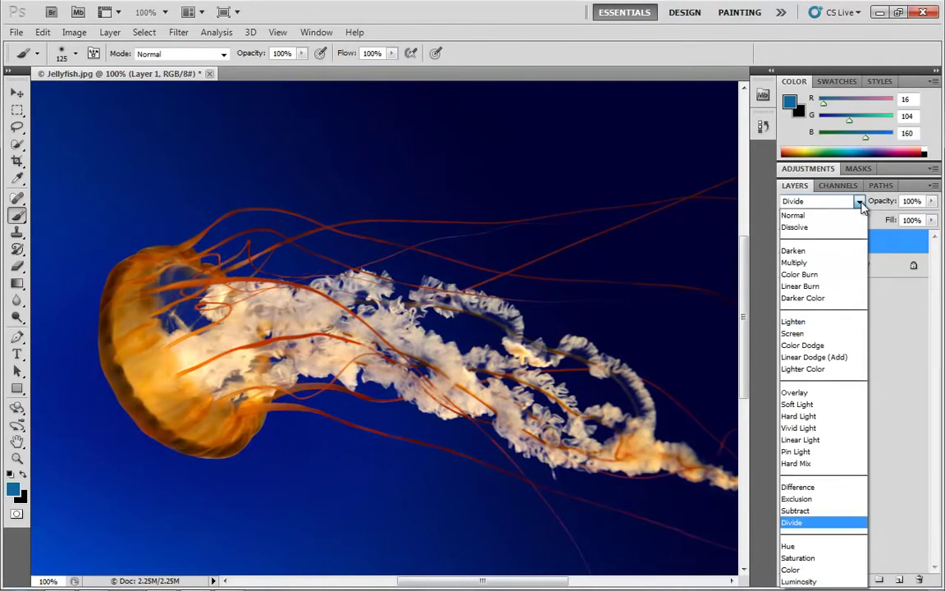
pyautogui.click(797, 548)
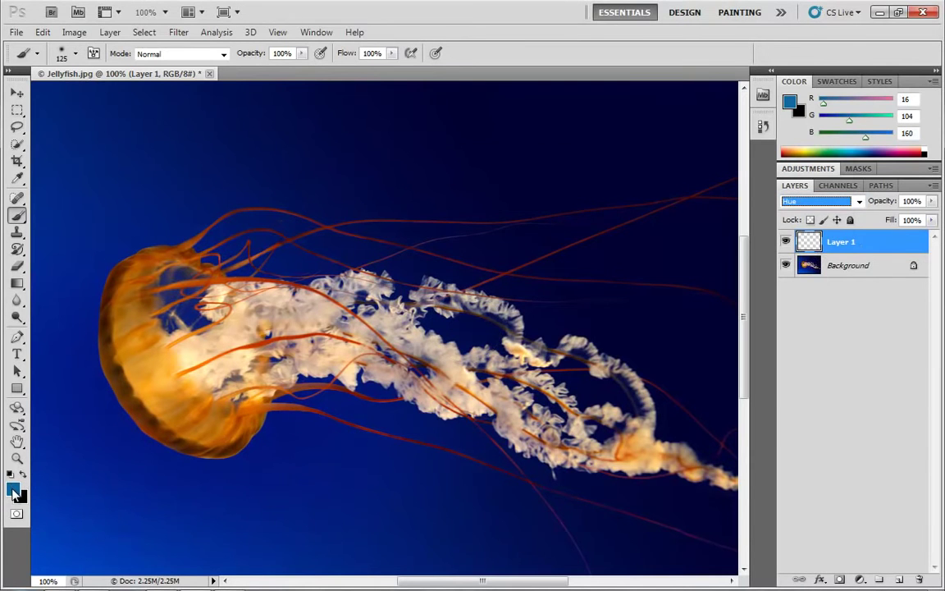
pyautogui.click(13, 491)
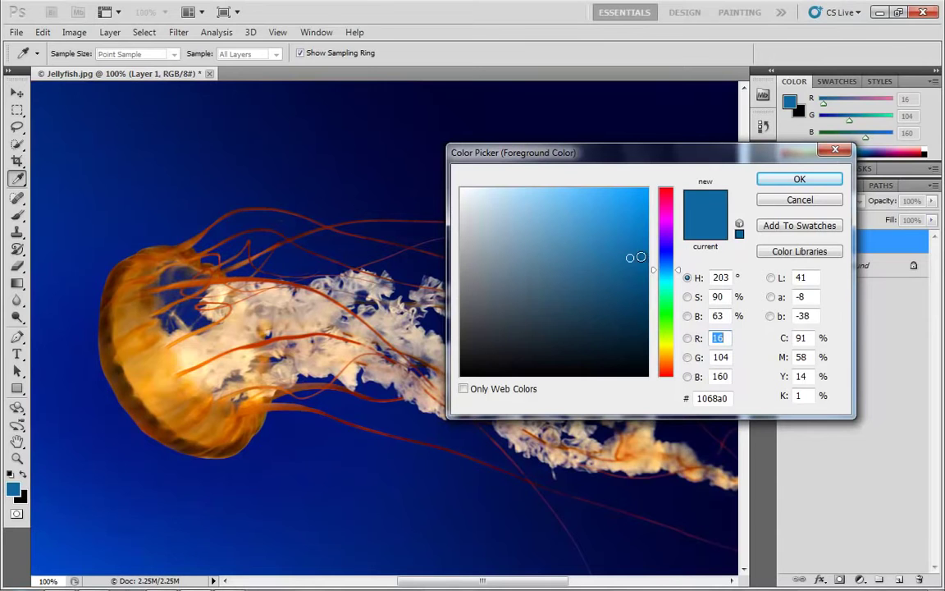
pyautogui.moveTo(666, 190); pyautogui.dragTo(663, 181)
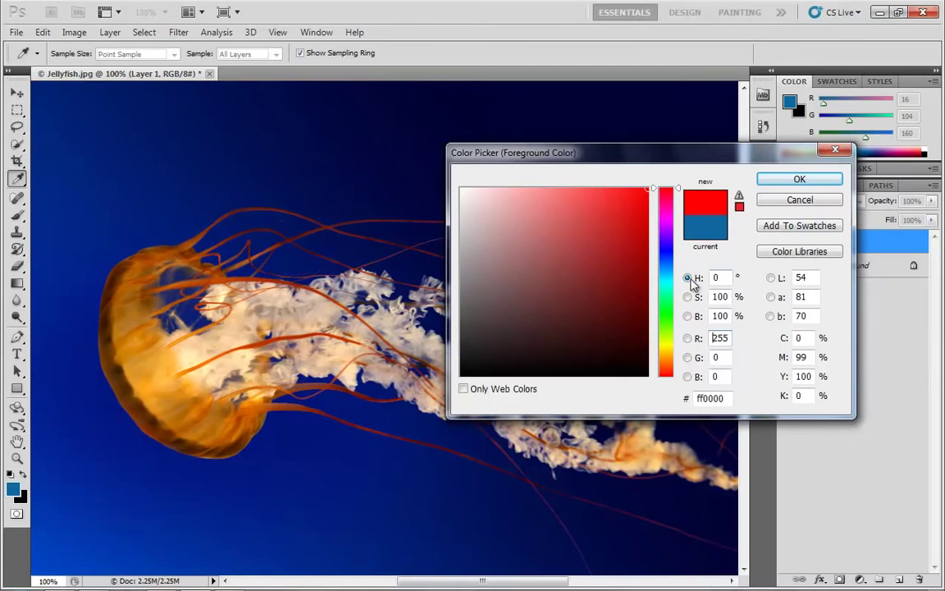
pyautogui.click(780, 181)
pyautogui.press('b')
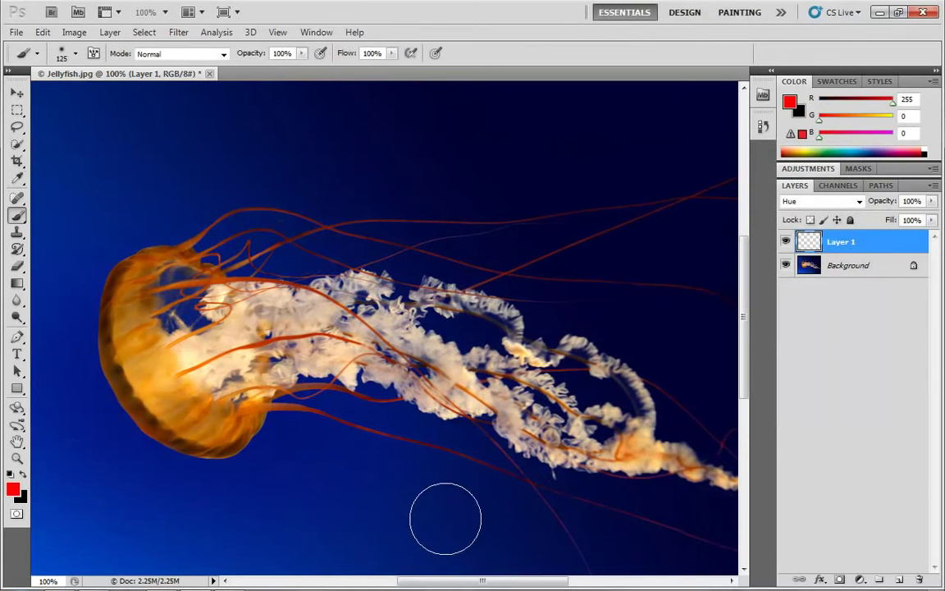
pyautogui.moveTo(446, 517)
pyautogui.mouseDown()
pyautogui.moveTo(75, 533)
pyautogui.moveTo(144, 544)
pyautogui.moveTo(432, 530)
pyautogui.moveTo(681, 538)
pyautogui.moveTo(453, 551)
pyautogui.moveTo(371, 503)
pyautogui.moveTo(87, 497)
pyautogui.moveTo(157, 530)
pyautogui.moveTo(153, 520)
pyautogui.moveTo(273, 475)
pyautogui.moveTo(182, 471)
pyautogui.moveTo(265, 414)
pyautogui.moveTo(135, 412)
pyautogui.moveTo(250, 342)
pyautogui.moveTo(244, 304)
pyautogui.moveTo(171, 265)
pyautogui.moveTo(134, 227)
pyautogui.moveTo(447, 318)
pyautogui.moveTo(510, 455)
pyautogui.moveTo(636, 469)
pyautogui.moveTo(731, 451)
pyautogui.moveTo(706, 512)
pyautogui.moveTo(768, 472)
pyautogui.moveTo(446, 423)
pyautogui.moveTo(668, 379)
pyautogui.moveTo(477, 326)
pyautogui.moveTo(602, 296)
pyautogui.moveTo(383, 239)
pyautogui.moveTo(524, 222)
pyautogui.moveTo(512, 224)
pyautogui.moveTo(581, 328)
pyautogui.moveTo(595, 375)
pyautogui.moveTo(409, 389)
pyautogui.moveTo(203, 338)
pyautogui.mouseUp()
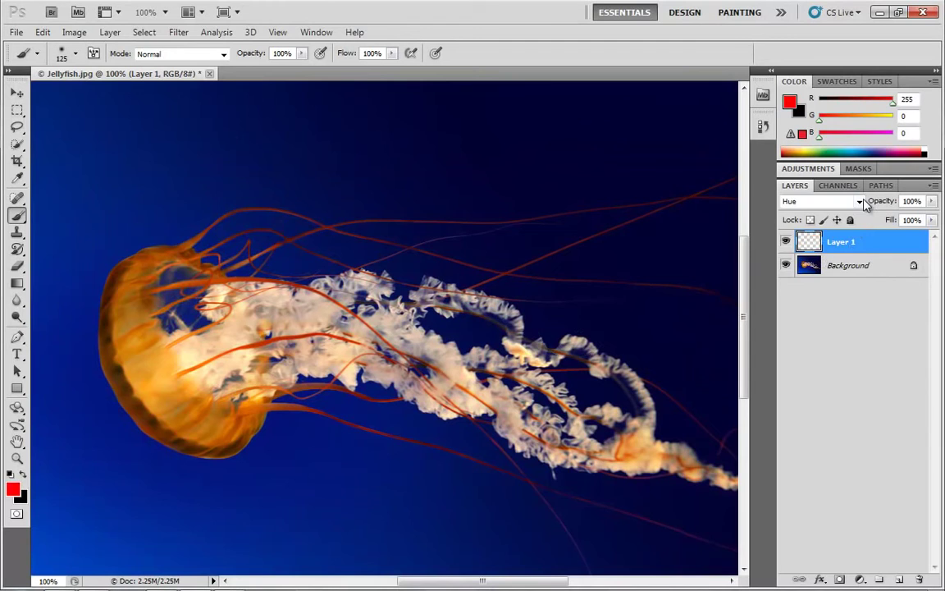
# - Change Layer 1's blend mode to Saturation, try painting red over the jellyfish and its tentacles, and undo the stroke
pyautogui.click(859, 201)
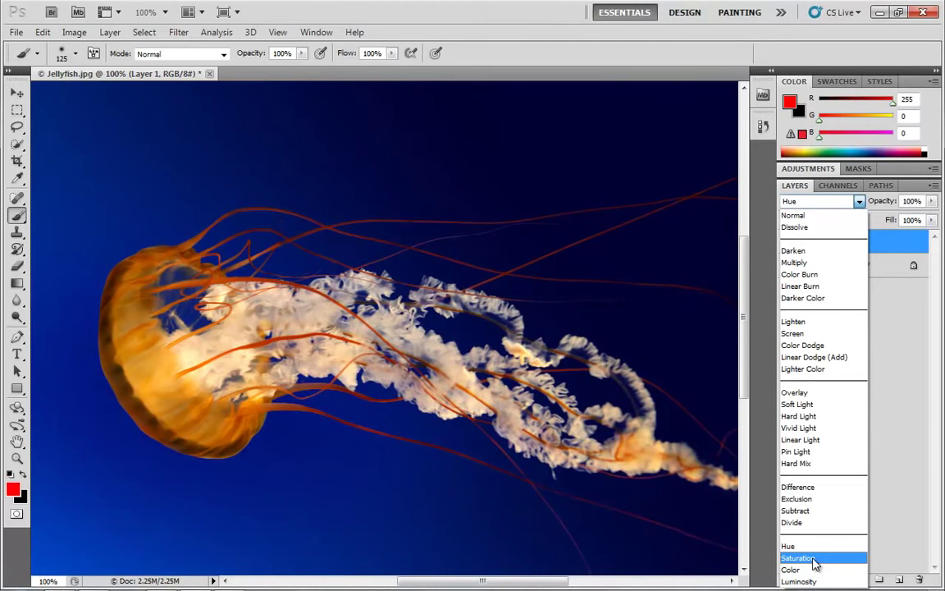
pyautogui.click(815, 562)
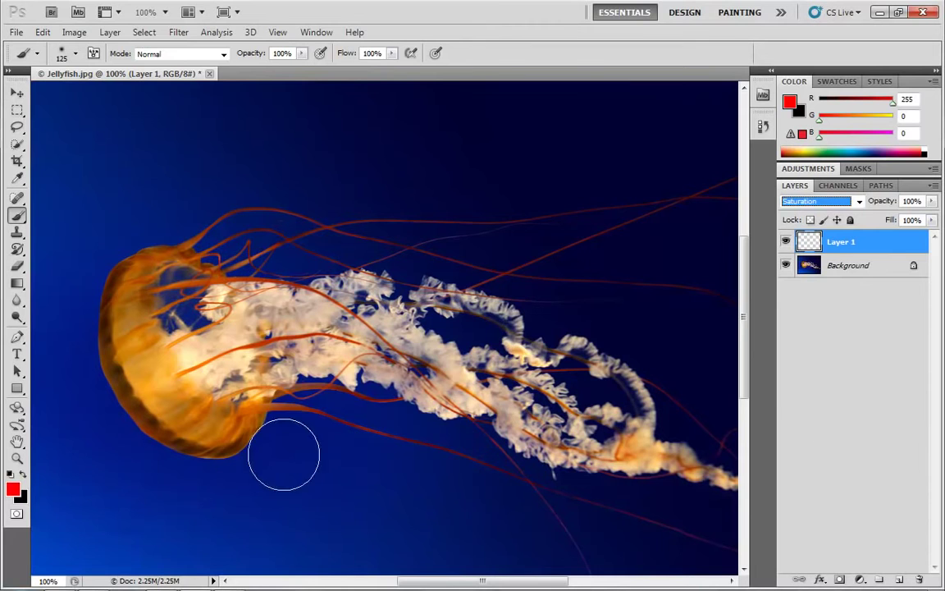
pyautogui.click(13, 490)
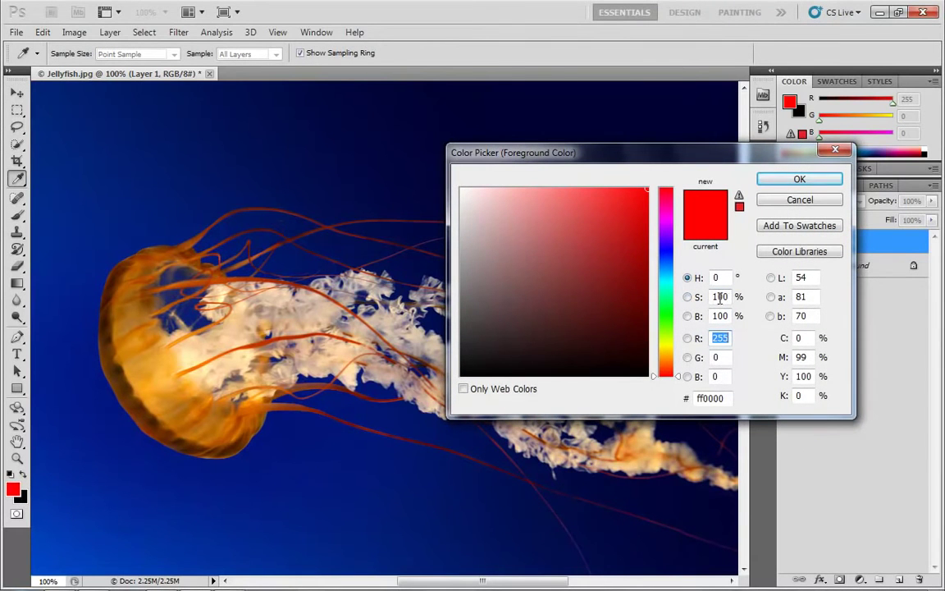
pyautogui.click(795, 181)
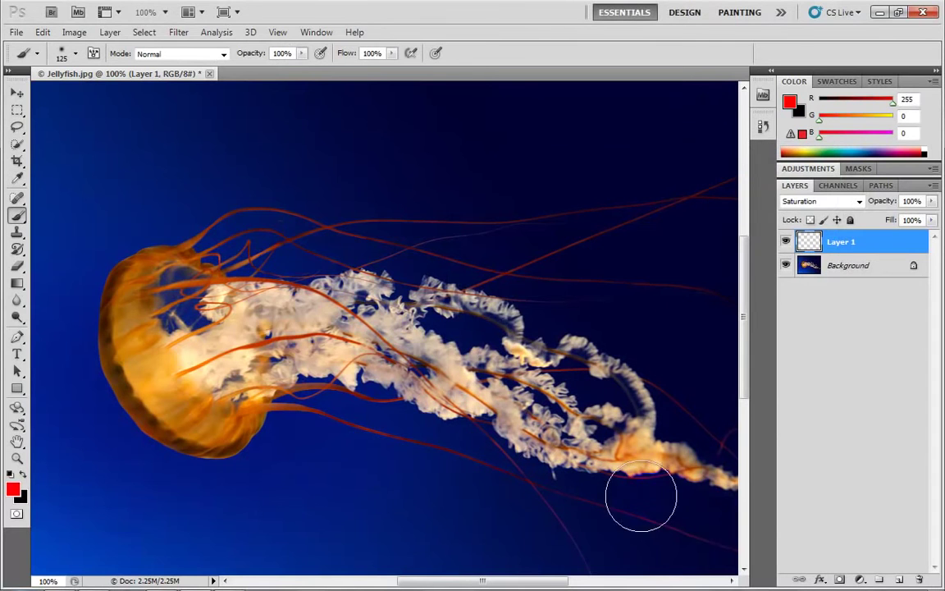
pyautogui.moveTo(195, 361)
pyautogui.mouseDown()
pyautogui.moveTo(154, 246)
pyautogui.moveTo(295, 273)
pyautogui.moveTo(402, 310)
pyautogui.moveTo(422, 306)
pyautogui.moveTo(691, 407)
pyautogui.moveTo(714, 498)
pyautogui.mouseUp()
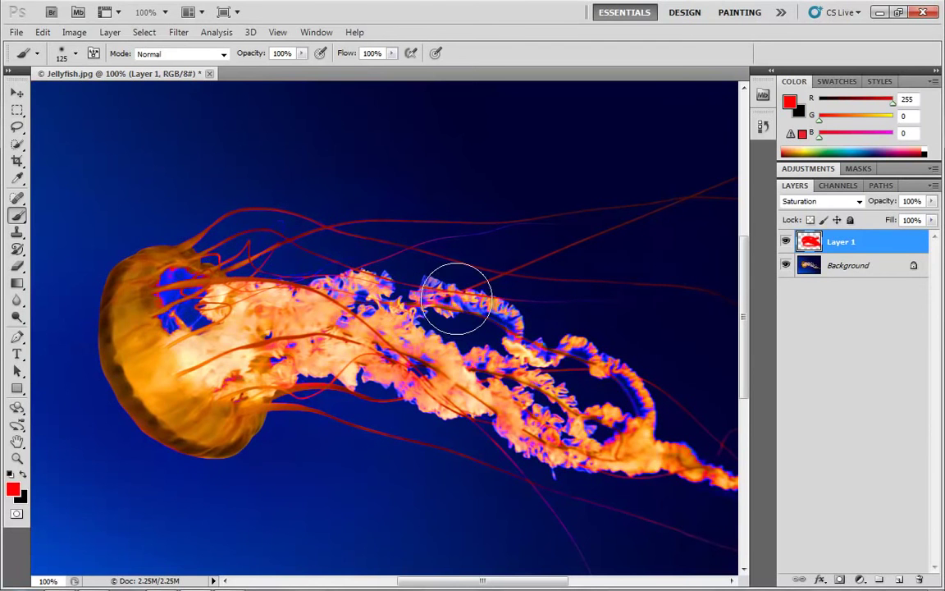
pyautogui.hotkey('ctrl', 'z')
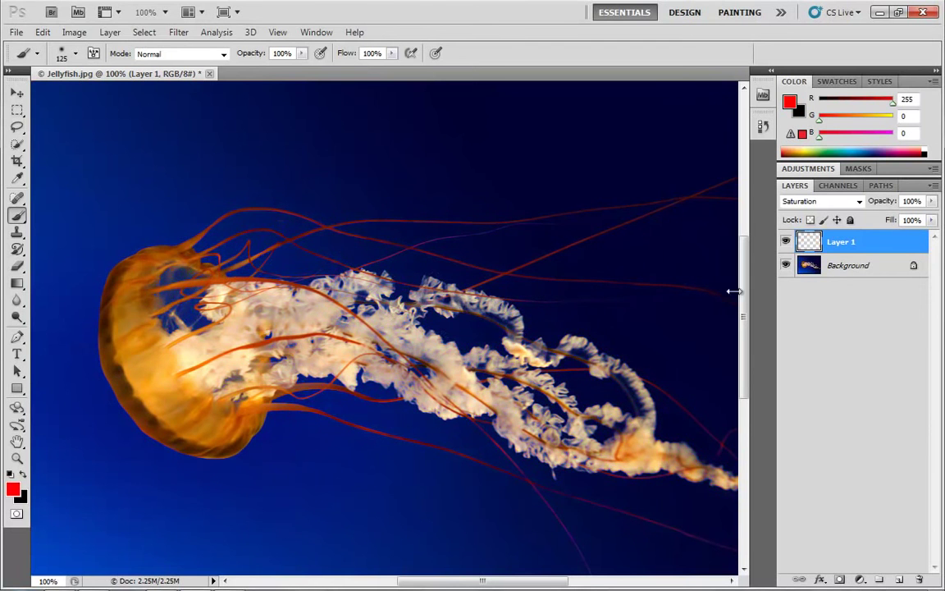
# - Set the foreground color to muted blue #39466c, try painting over the water and jellyfish in Saturation mode, and undo the stroke
pyautogui.click(859, 202)
pyautogui.click(814, 556)
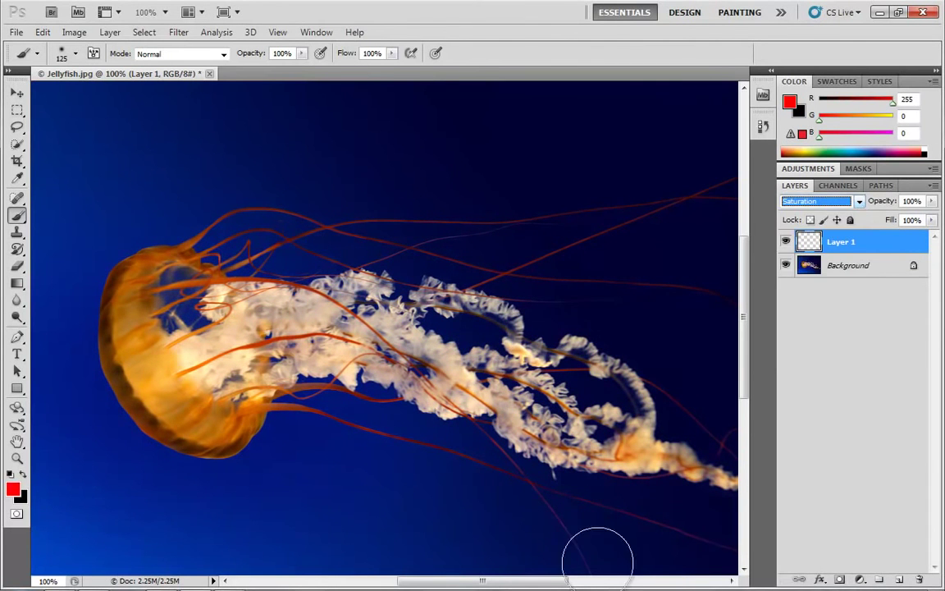
pyautogui.click(13, 490)
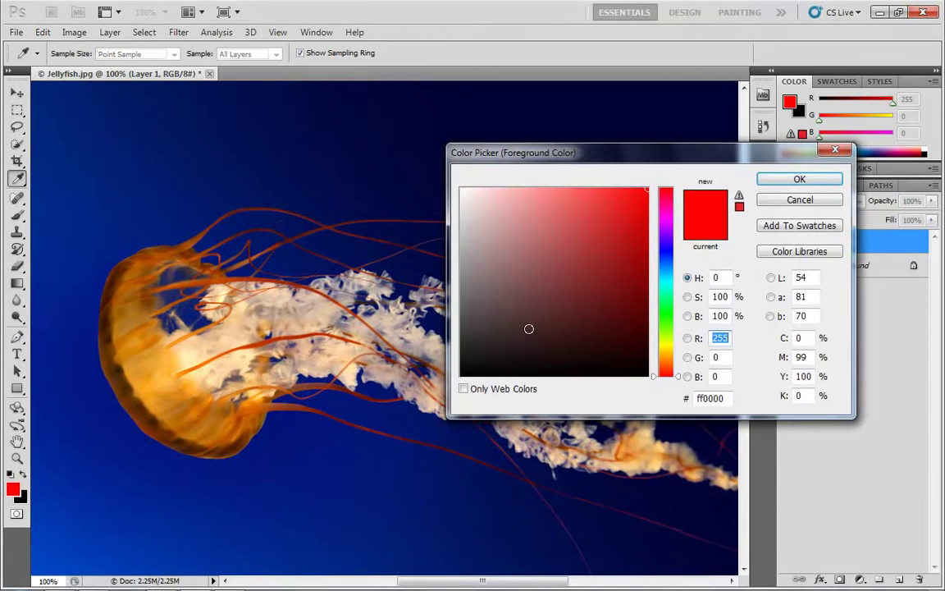
pyautogui.moveTo(528, 329); pyautogui.dragTo(436, 303)
pyautogui.moveTo(585, 313)
pyautogui.mouseDown()
pyautogui.moveTo(556, 314)
pyautogui.moveTo(648, 302)
pyautogui.moveTo(456, 296)
pyautogui.moveTo(597, 297)
pyautogui.moveTo(556, 299)
pyautogui.mouseUp()
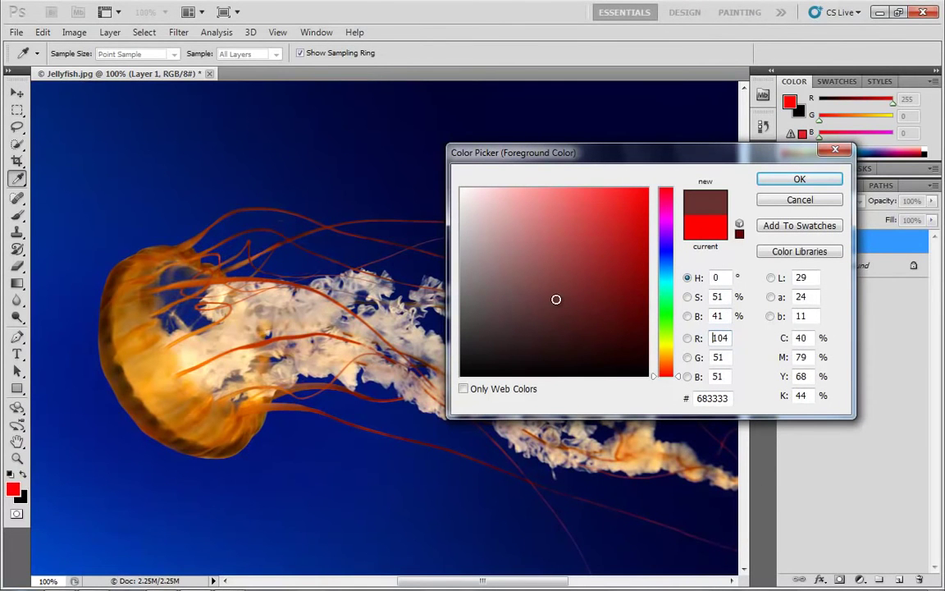
pyautogui.click(408, 514)
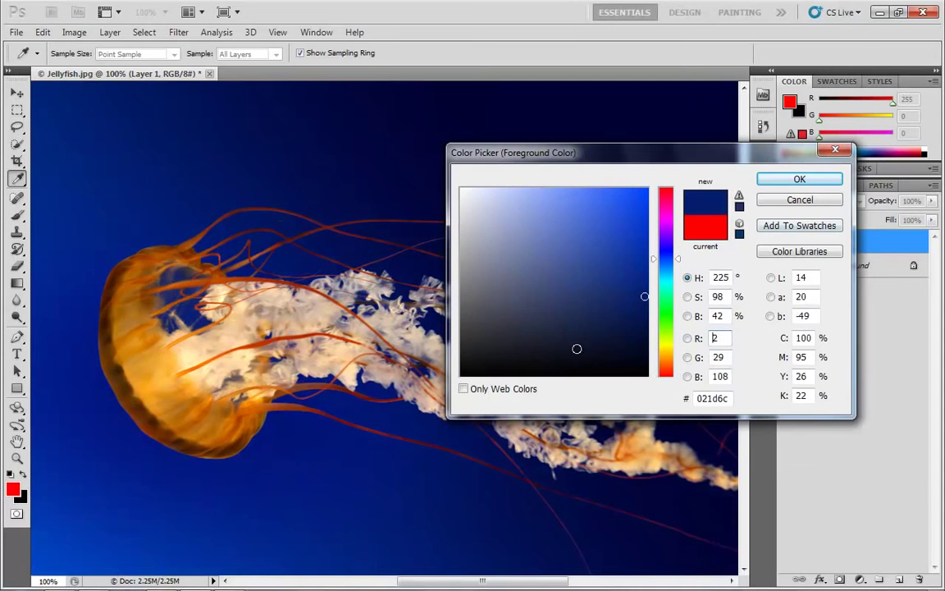
pyautogui.moveTo(576, 348); pyautogui.dragTo(549, 296)
pyautogui.click(799, 179)
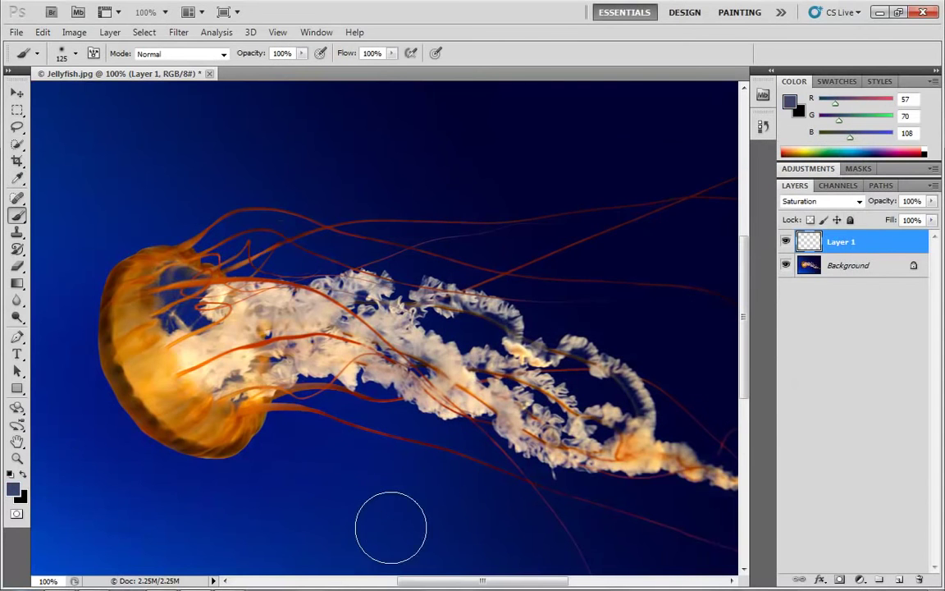
pyautogui.moveTo(390, 528)
pyautogui.mouseDown()
pyautogui.moveTo(177, 521)
pyautogui.moveTo(418, 508)
pyautogui.moveTo(183, 519)
pyautogui.moveTo(455, 523)
pyautogui.moveTo(321, 549)
pyautogui.moveTo(394, 546)
pyautogui.moveTo(152, 552)
pyautogui.moveTo(90, 548)
pyautogui.moveTo(66, 533)
pyautogui.moveTo(60, 489)
pyautogui.moveTo(182, 440)
pyautogui.moveTo(166, 375)
pyautogui.moveTo(336, 337)
pyautogui.mouseUp()
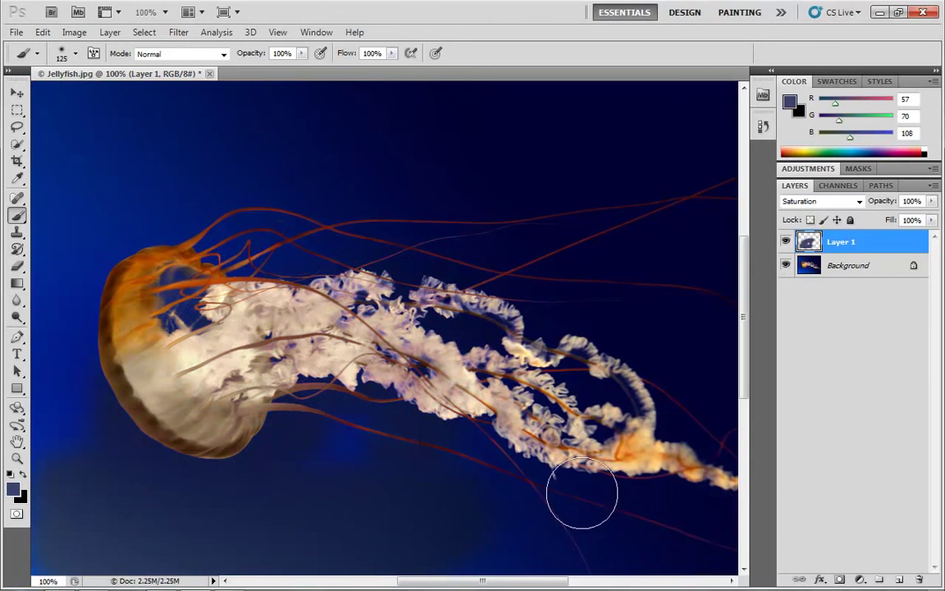
pyautogui.hotkey('ctrl', 'z')
# - Change Layer 1's blend mode to Color and check the foreground color in the Color Picker
pyautogui.click(820, 201)
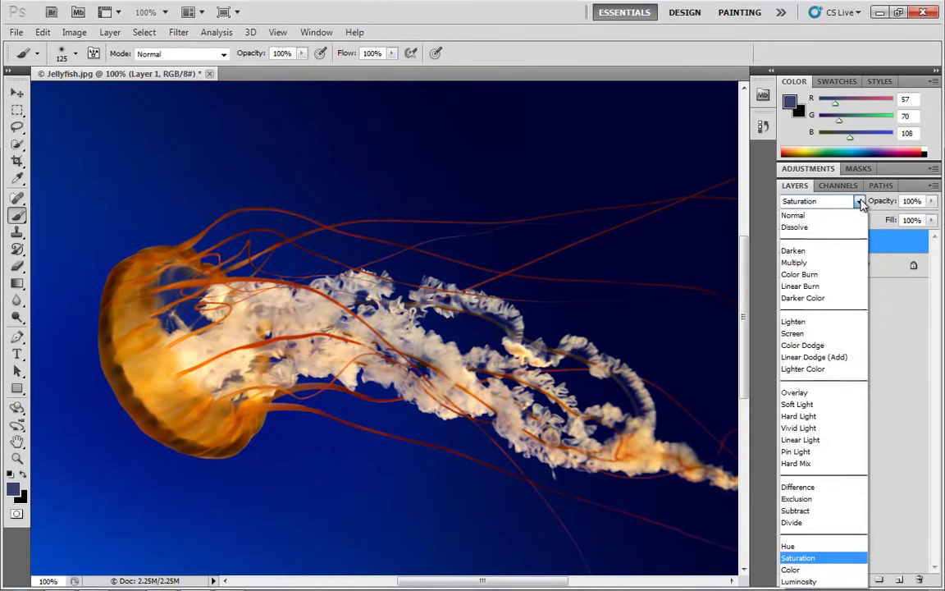
pyautogui.click(807, 571)
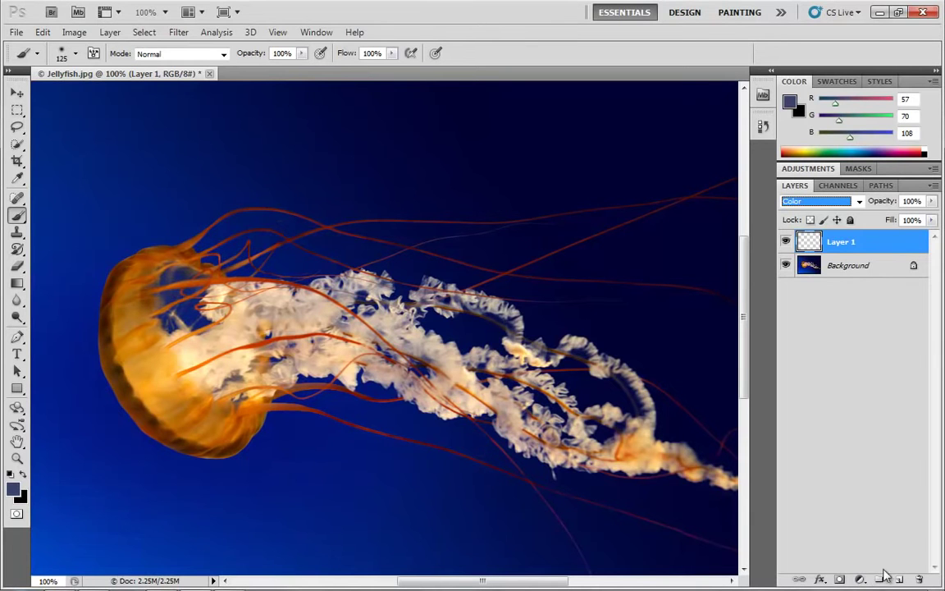
pyautogui.click(859, 201)
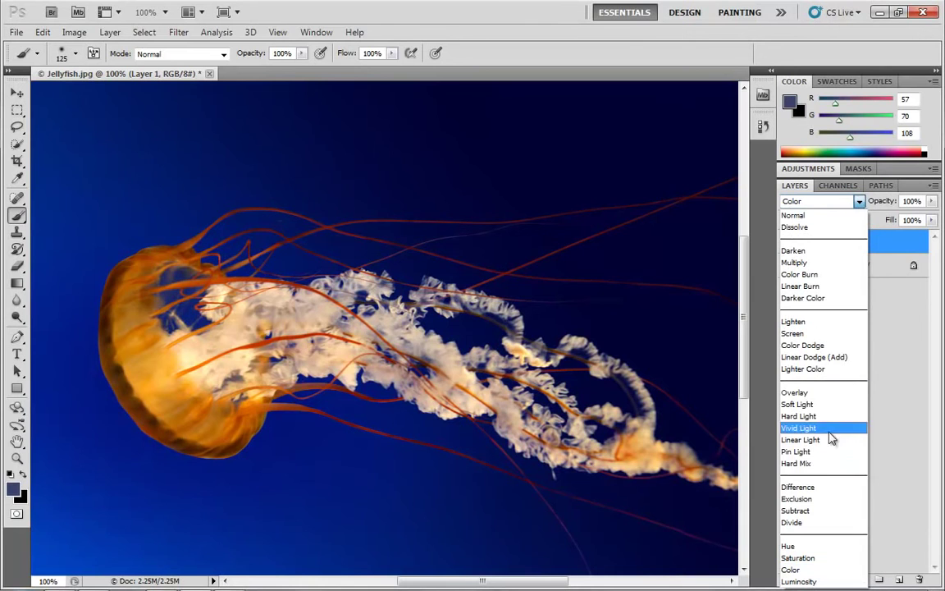
pyautogui.click(16, 488)
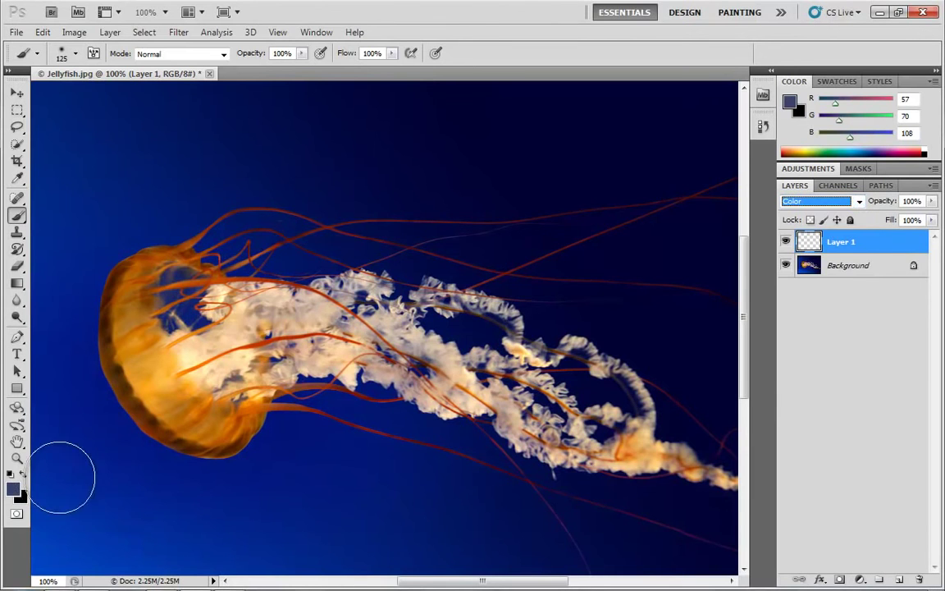
pyautogui.click(14, 489)
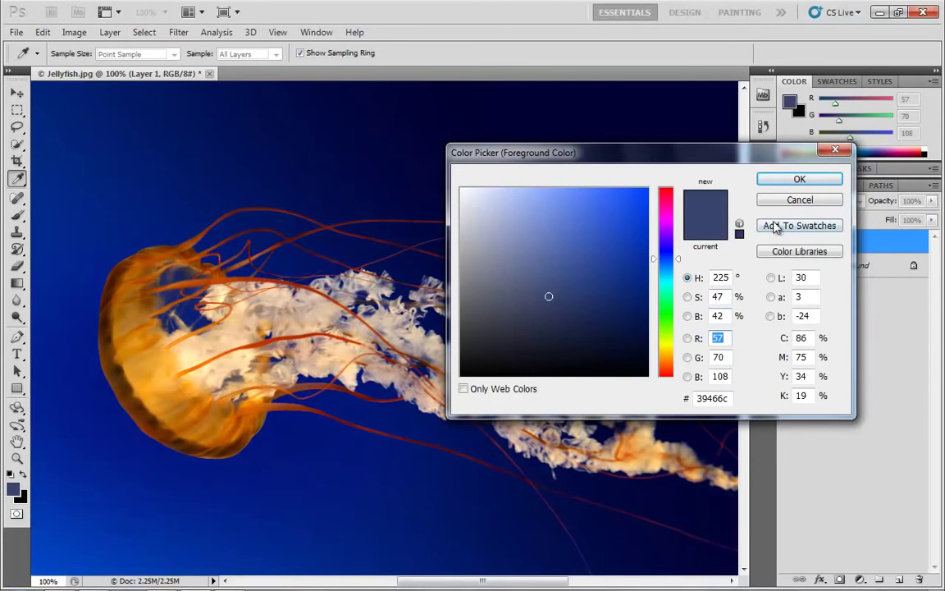
pyautogui.click(792, 179)
pyautogui.press('b')
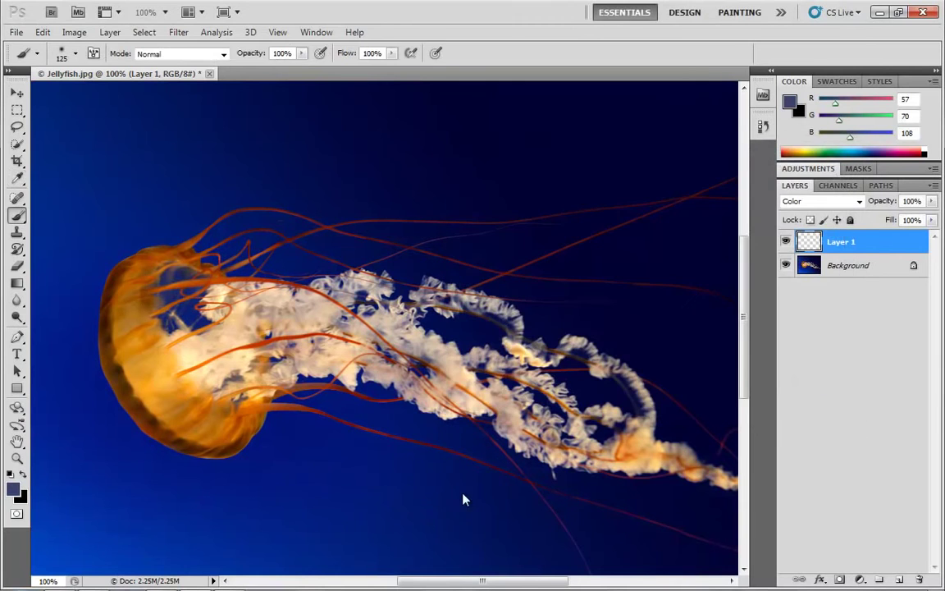
# - Set the foreground color to muted red (RGB 108, 57, 57), try painting over the water below the jellyfish, and undo the stroke
pyautogui.click(12, 489)
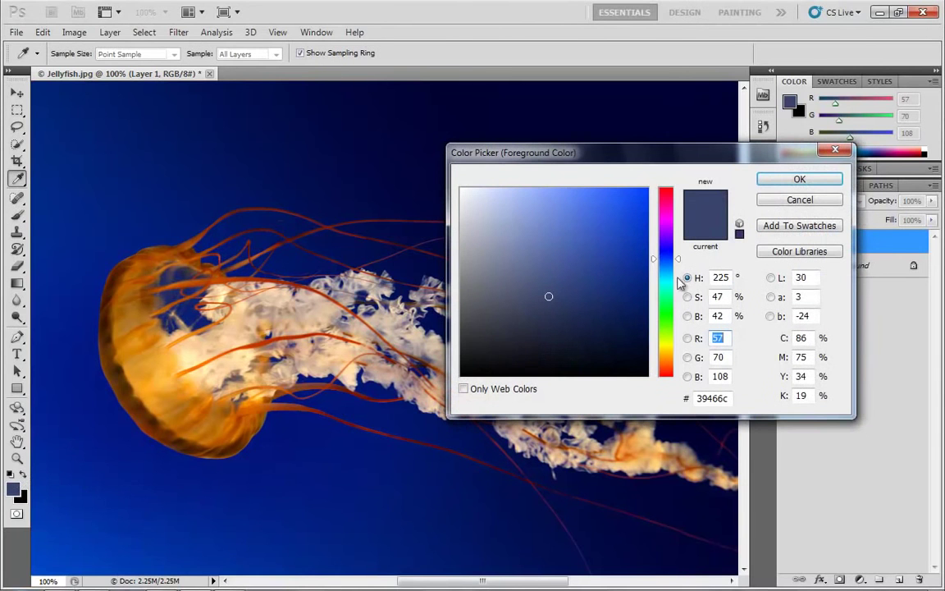
pyautogui.moveTo(679, 283); pyautogui.dragTo(679, 186)
pyautogui.click(798, 178)
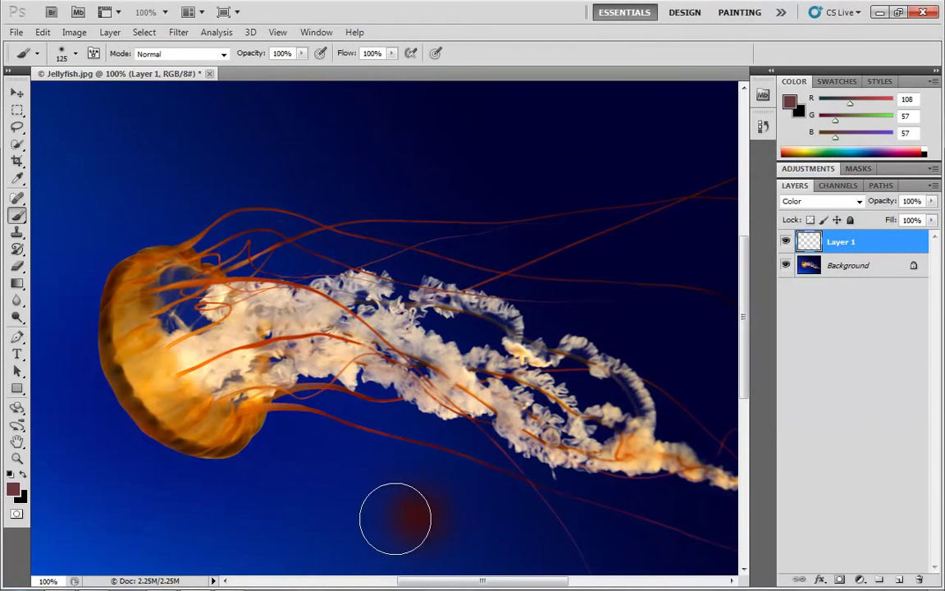
pyautogui.moveTo(394, 519)
pyautogui.mouseDown()
pyautogui.moveTo(253, 528)
pyautogui.moveTo(423, 506)
pyautogui.moveTo(244, 528)
pyautogui.moveTo(366, 528)
pyautogui.moveTo(272, 546)
pyautogui.moveTo(321, 498)
pyautogui.mouseUp()
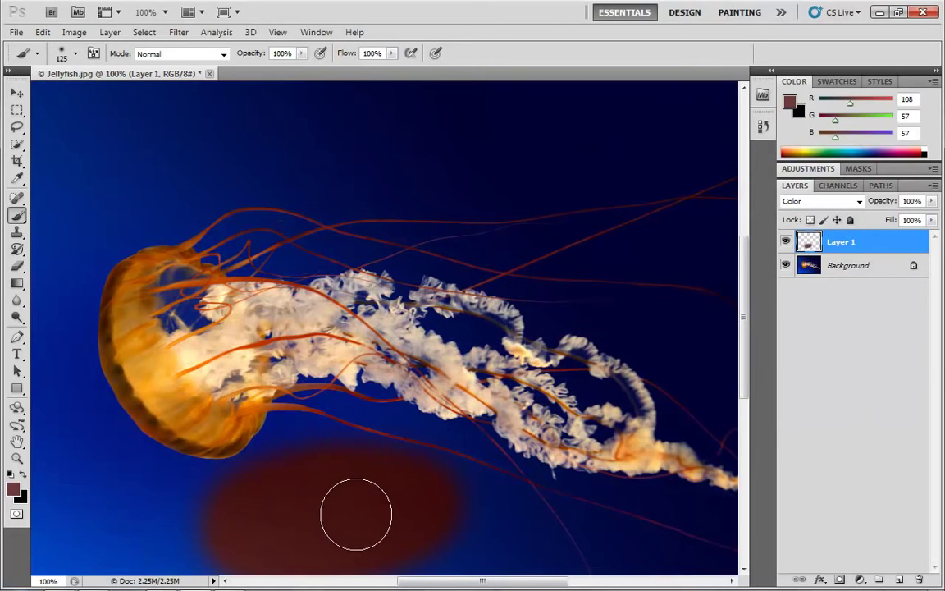
pyautogui.hotkey('ctrl', 'z')
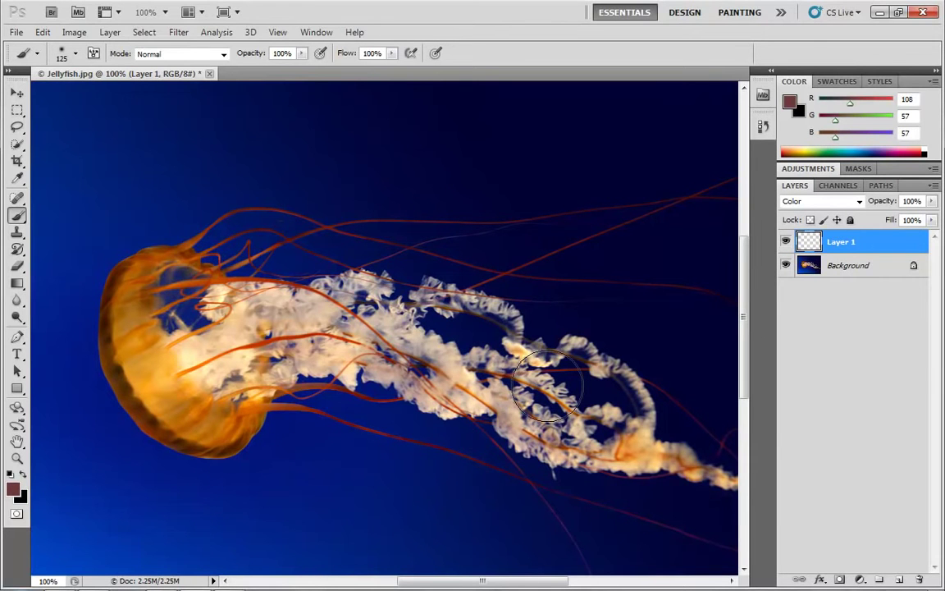
# - Add a Black & White adjustment layer directly above the Background layer
pyautogui.click(863, 275)
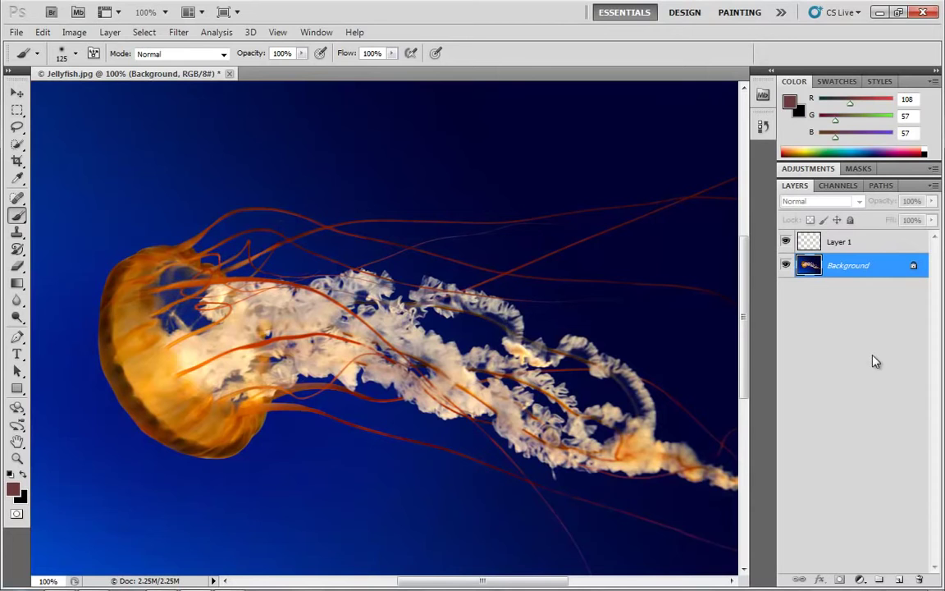
pyautogui.click(861, 580)
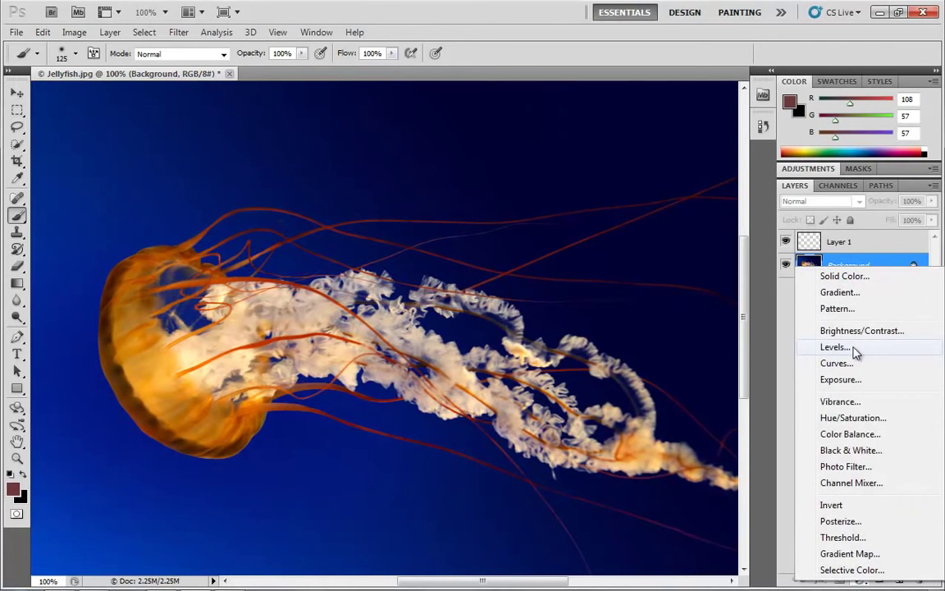
pyautogui.click(857, 449)
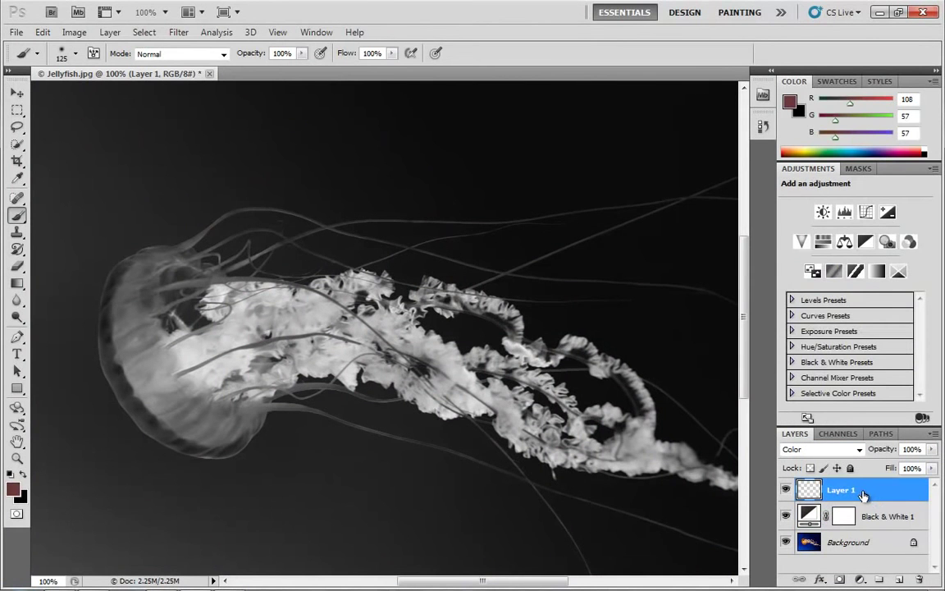
# - Set the foreground color to red #cf0b0b and try painting over the whole grayscale photo on Layer 1
pyautogui.click(12, 489)
pyautogui.click(638, 221)
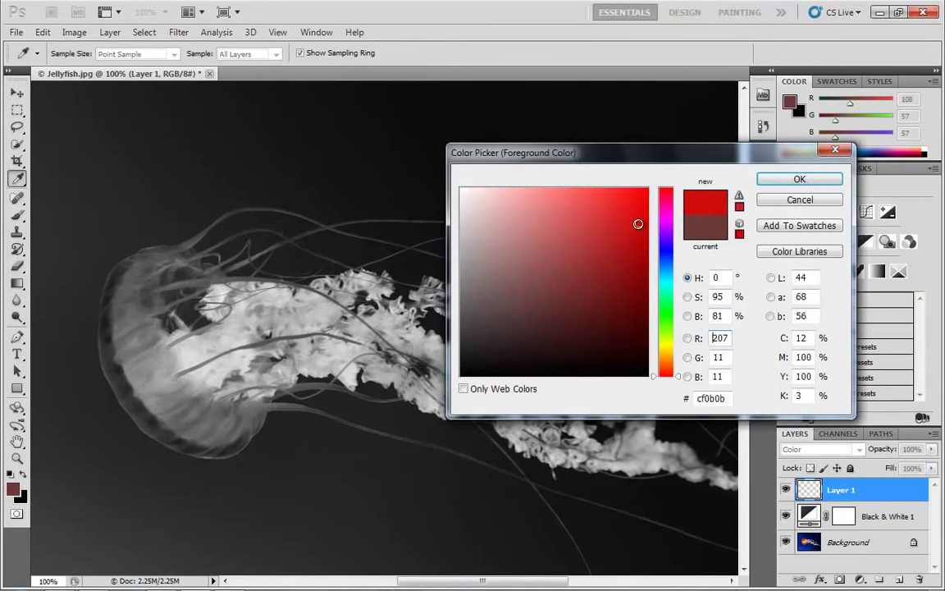
pyautogui.click(799, 179)
pyautogui.press('b')
pyautogui.moveTo(470, 498)
pyautogui.mouseDown()
pyautogui.moveTo(195, 515)
pyautogui.moveTo(126, 402)
pyautogui.moveTo(74, 230)
pyautogui.moveTo(202, 263)
pyautogui.moveTo(275, 379)
pyautogui.moveTo(592, 429)
pyautogui.moveTo(705, 521)
pyautogui.moveTo(378, 557)
pyautogui.moveTo(190, 516)
pyautogui.moveTo(263, 517)
pyautogui.moveTo(121, 394)
pyautogui.moveTo(80, 242)
pyautogui.moveTo(681, 203)
pyautogui.moveTo(640, 484)
pyautogui.moveTo(459, 308)
pyautogui.moveTo(381, 129)
pyautogui.moveTo(408, 123)
pyautogui.moveTo(295, 275)
pyautogui.moveTo(388, 184)
pyautogui.moveTo(341, 202)
pyautogui.mouseUp()
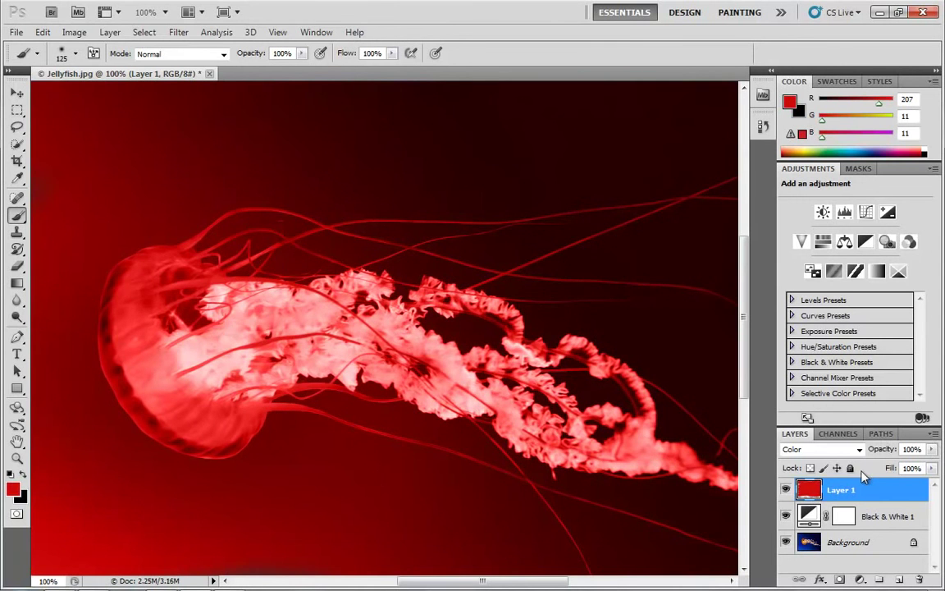
# - Undo the red painting on Layer 1 and delete the Black & White adjustment layer
pyautogui.hotkey('ctrl', 'z')
pyautogui.moveTo(816, 524); pyautogui.dragTo(918, 580)
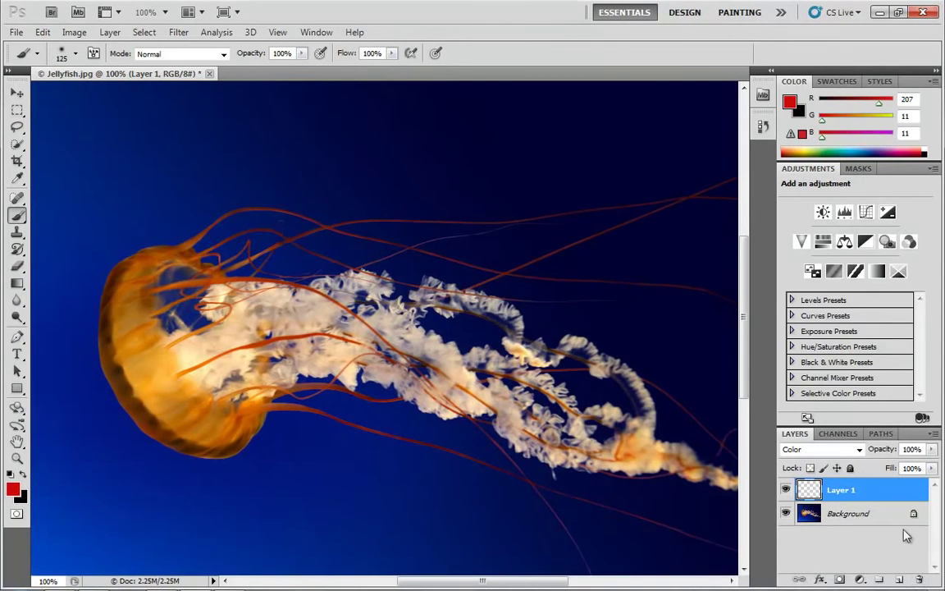
# - Change Layer 1's blend mode to Luminosity and set the foreground color to dark gray #4e4e4e
pyautogui.click(857, 450)
pyautogui.click(813, 438)
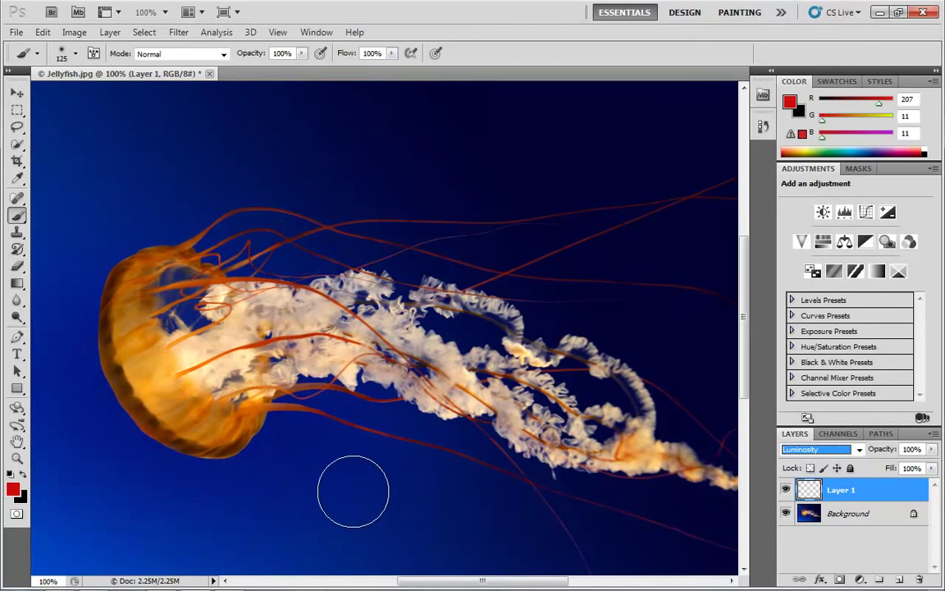
pyautogui.click(12, 490)
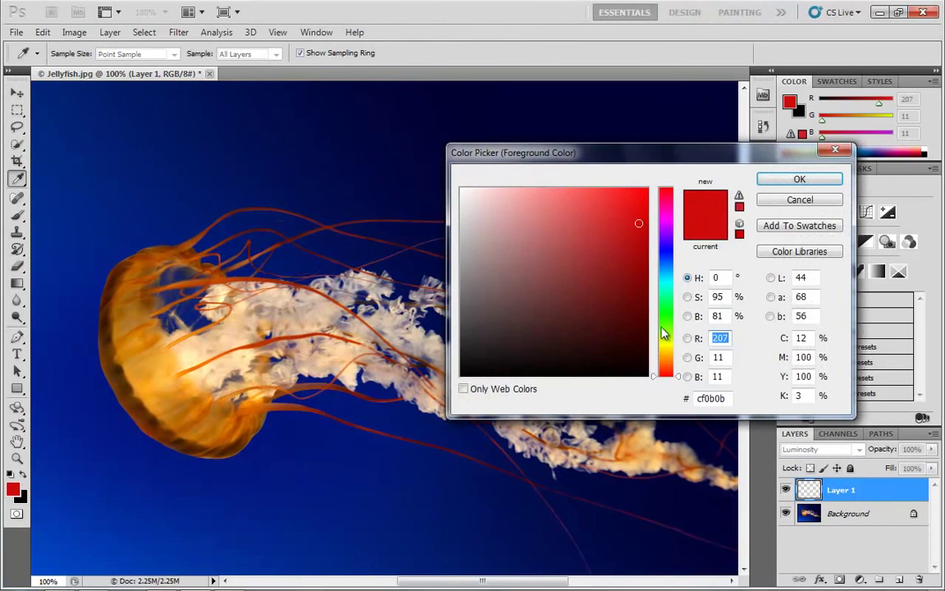
pyautogui.doubleClick(718, 316)
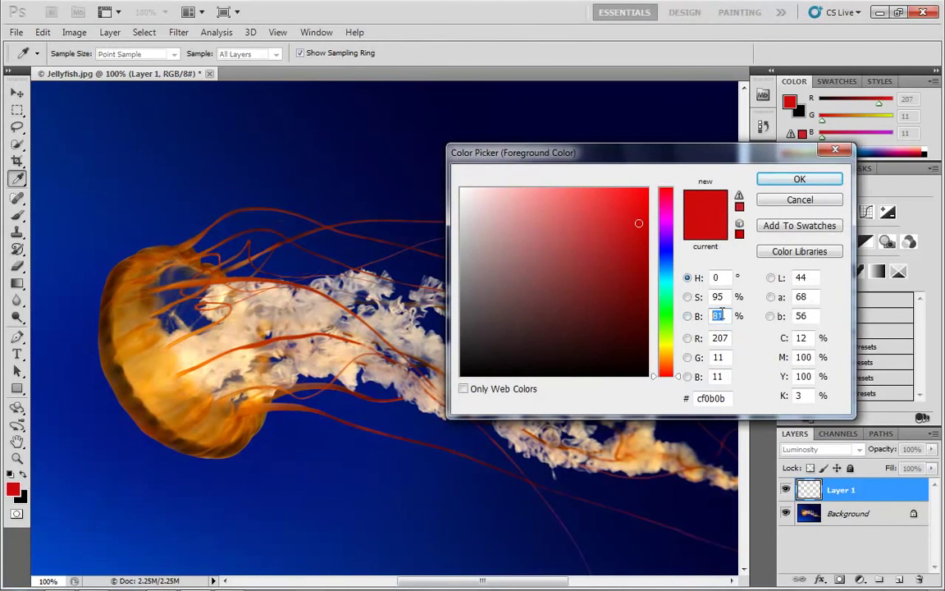
pyautogui.moveTo(496, 324)
pyautogui.mouseDown()
pyautogui.moveTo(465, 337)
pyautogui.moveTo(456, 356)
pyautogui.moveTo(418, 364)
pyautogui.moveTo(404, 342)
pyautogui.moveTo(411, 319)
pyautogui.mouseUp()
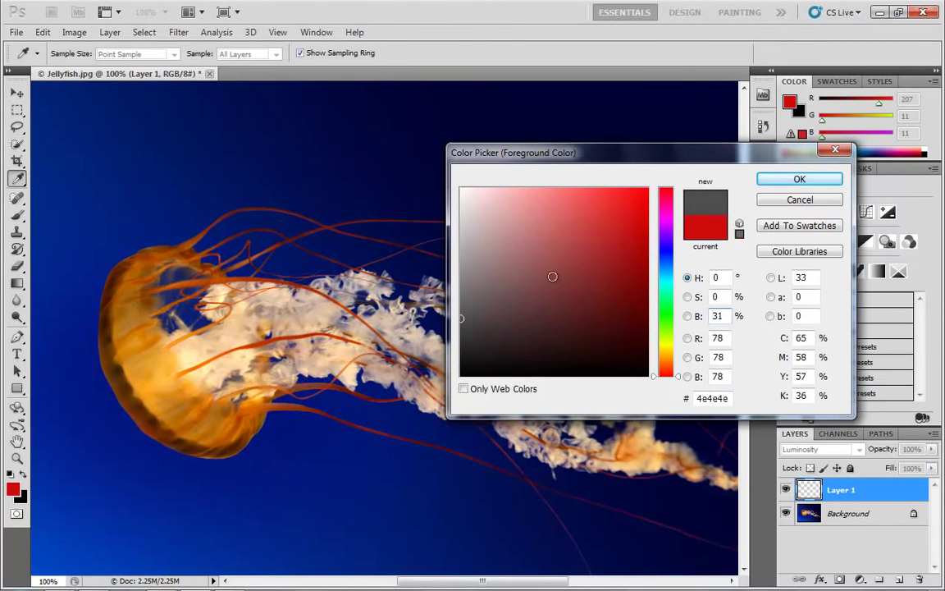
pyautogui.click(795, 189)
# - Try brushing dark gray over the jellyfish and the surrounding water in Luminosity mode, and undo the painting
pyautogui.press('b')
pyautogui.moveTo(410, 523)
pyautogui.mouseDown()
pyautogui.moveTo(348, 512)
pyautogui.moveTo(413, 490)
pyautogui.moveTo(363, 481)
pyautogui.moveTo(99, 508)
pyautogui.moveTo(123, 531)
pyautogui.moveTo(133, 514)
pyautogui.moveTo(373, 527)
pyautogui.moveTo(544, 485)
pyautogui.moveTo(308, 471)
pyautogui.moveTo(658, 389)
pyautogui.moveTo(85, 205)
pyautogui.moveTo(363, 437)
pyautogui.moveTo(59, 217)
pyautogui.moveTo(141, 424)
pyautogui.moveTo(363, 274)
pyautogui.moveTo(361, 294)
pyautogui.moveTo(421, 260)
pyautogui.mouseUp()
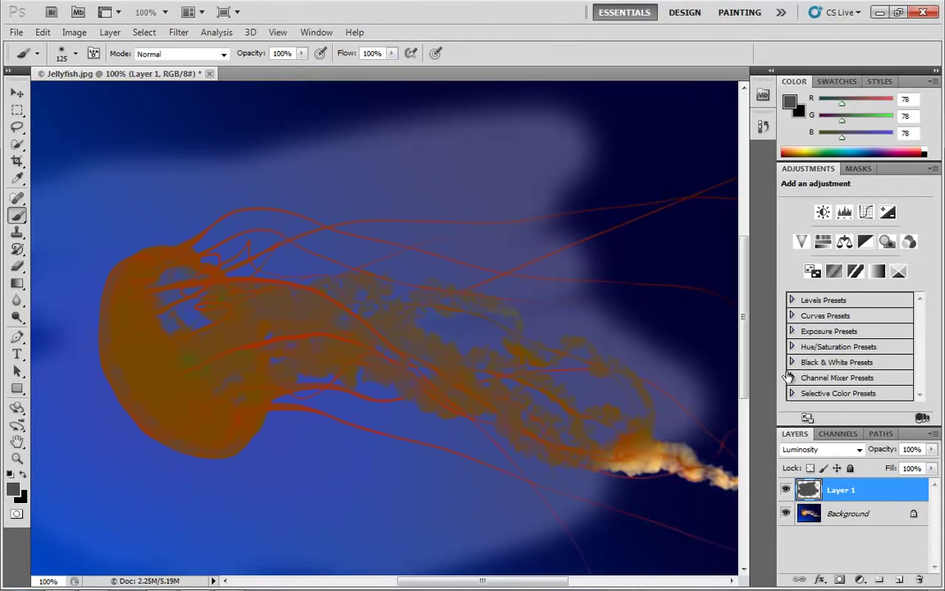
pyautogui.hotkey('ctrl', 'z')
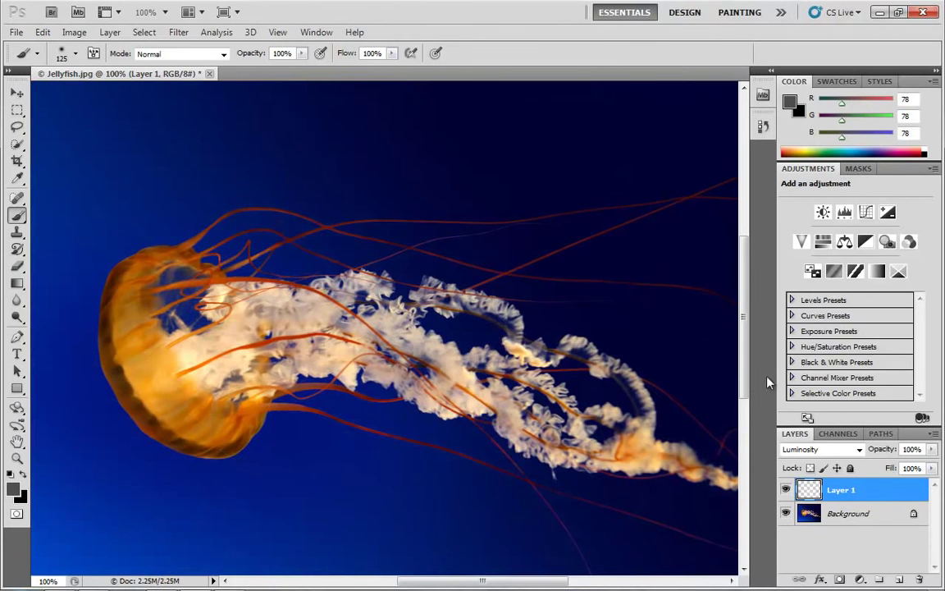
# - Set the foreground color to white, try painting over the jellyfish in Luminosity mode, and undo the stroke
pyautogui.click(12, 489)
pyautogui.moveTo(500, 246); pyautogui.dragTo(396, 154)
pyautogui.click(778, 185)
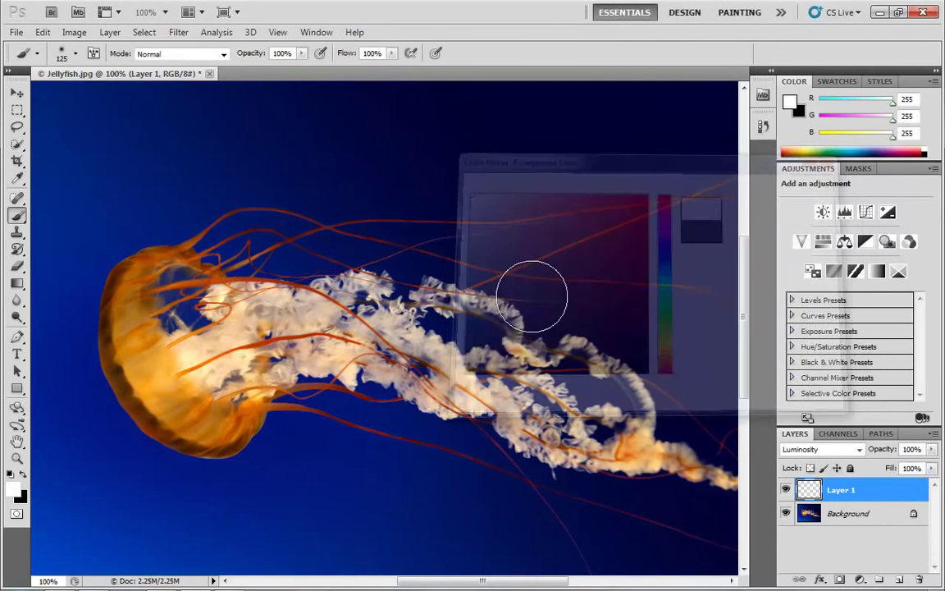
pyautogui.moveTo(529, 293)
pyautogui.mouseDown()
pyautogui.moveTo(311, 373)
pyautogui.moveTo(365, 299)
pyautogui.moveTo(267, 267)
pyautogui.moveTo(173, 156)
pyautogui.moveTo(189, 197)
pyautogui.moveTo(376, 290)
pyautogui.moveTo(468, 369)
pyautogui.moveTo(274, 439)
pyautogui.mouseUp()
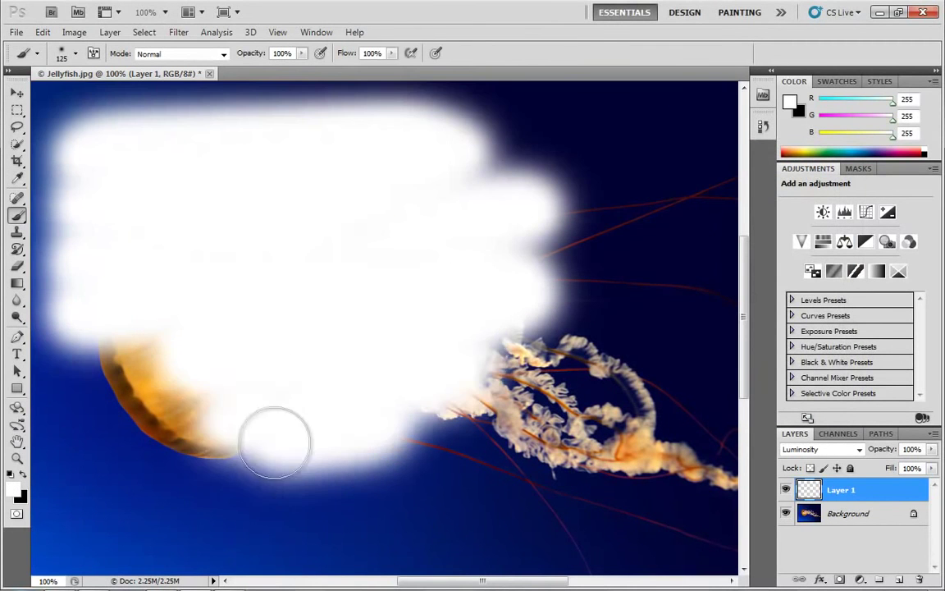
pyautogui.hotkey('ctrl', 'z')
# - Set the foreground color to black #000000, try painting over the jellyfish and water in Luminosity mode, and undo the stroke
pyautogui.click(14, 488)
pyautogui.moveTo(509, 320); pyautogui.dragTo(364, 382)
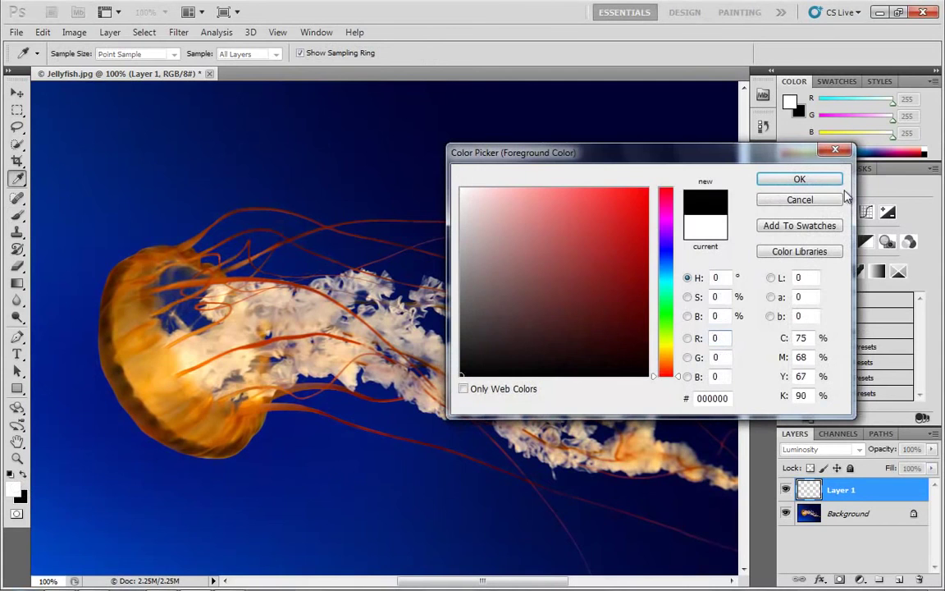
pyautogui.click(817, 187)
pyautogui.moveTo(558, 385)
pyautogui.mouseDown()
pyautogui.moveTo(390, 511)
pyautogui.moveTo(606, 370)
pyautogui.moveTo(82, 279)
pyautogui.moveTo(348, 268)
pyautogui.moveTo(469, 527)
pyautogui.mouseUp()
pyautogui.hotkey('ctrl', 'z')
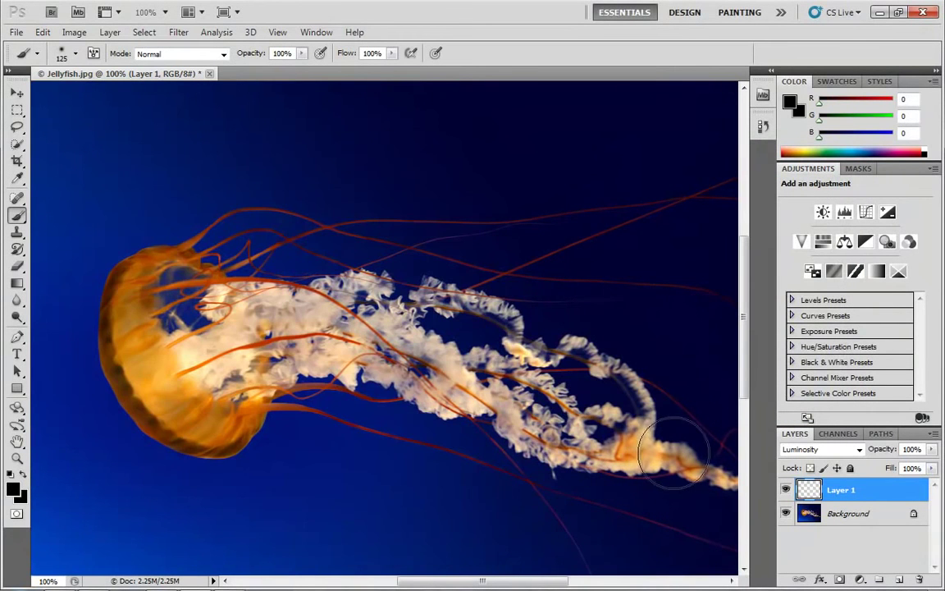
# - Set the foreground color to dark red #820000, try painting over the jellyfish and its tentacles, and undo the stroke
pyautogui.click(14, 488)
pyautogui.moveTo(597, 280)
pyautogui.mouseDown()
pyautogui.moveTo(644, 266)
pyautogui.moveTo(650, 294)
pyautogui.moveTo(653, 280)
pyautogui.mouseUp()
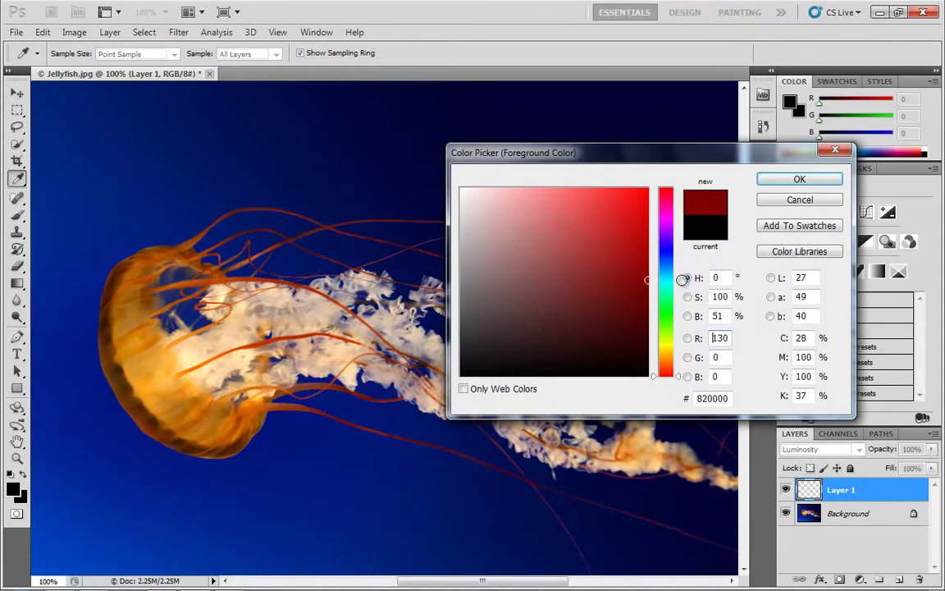
pyautogui.click(800, 186)
pyautogui.moveTo(511, 399)
pyautogui.mouseDown()
pyautogui.moveTo(443, 389)
pyautogui.moveTo(308, 287)
pyautogui.moveTo(333, 454)
pyautogui.mouseUp()
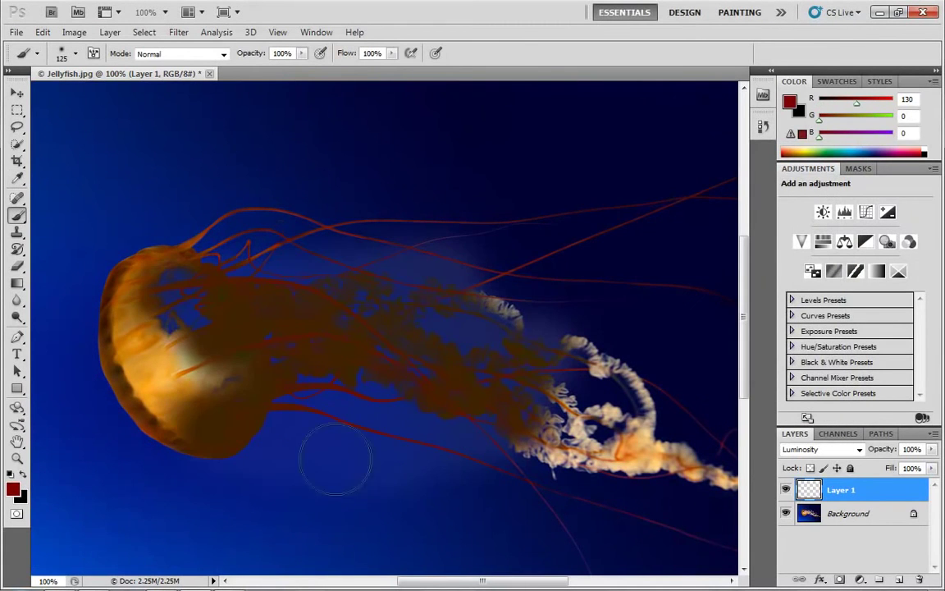
pyautogui.hotkey('ctrl', 'z')
# - Set the foreground color's brightness to 50% and paint over the water below the jellyfish and its trailing tentacles
pyautogui.click(12, 489)
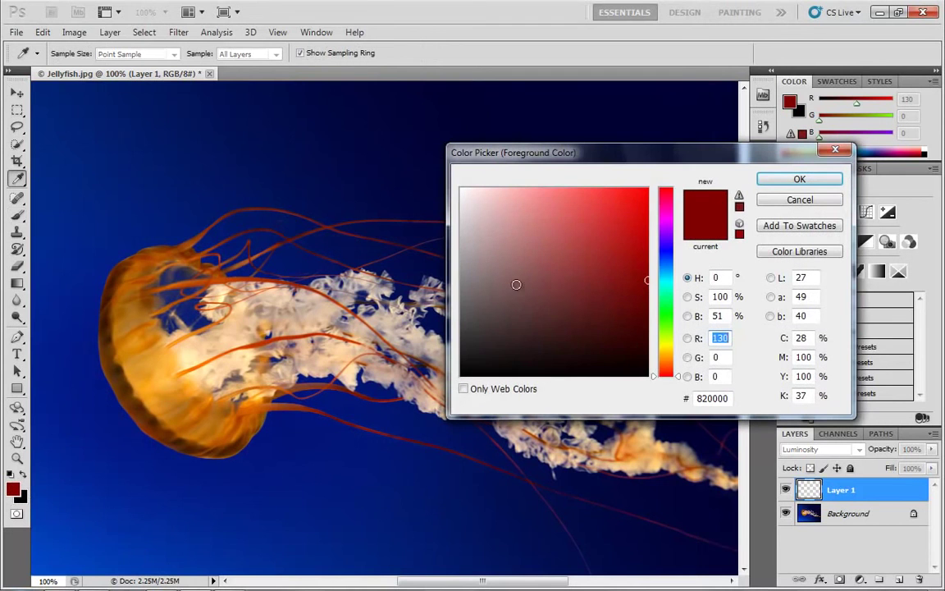
pyautogui.doubleClick(728, 315)
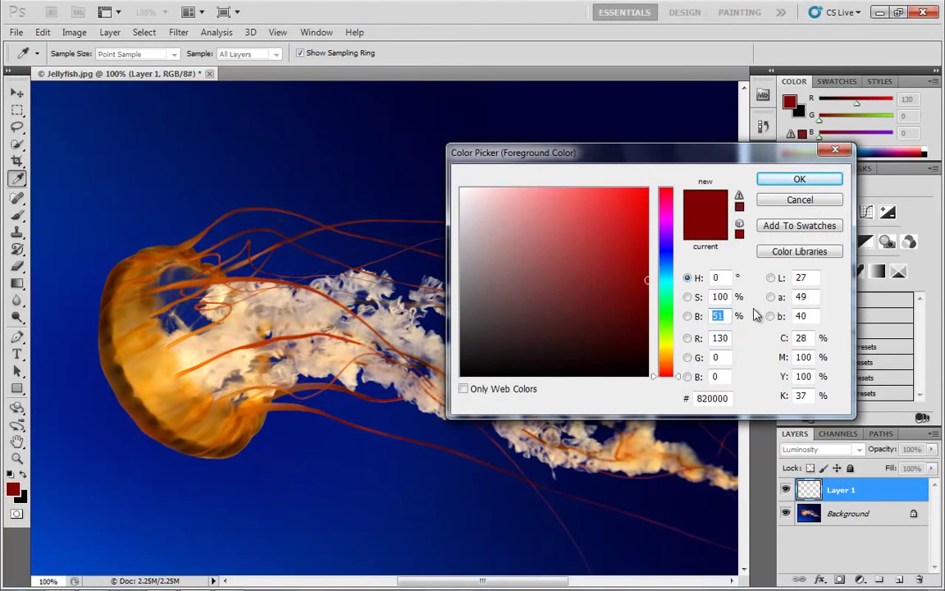
pyautogui.write('50')
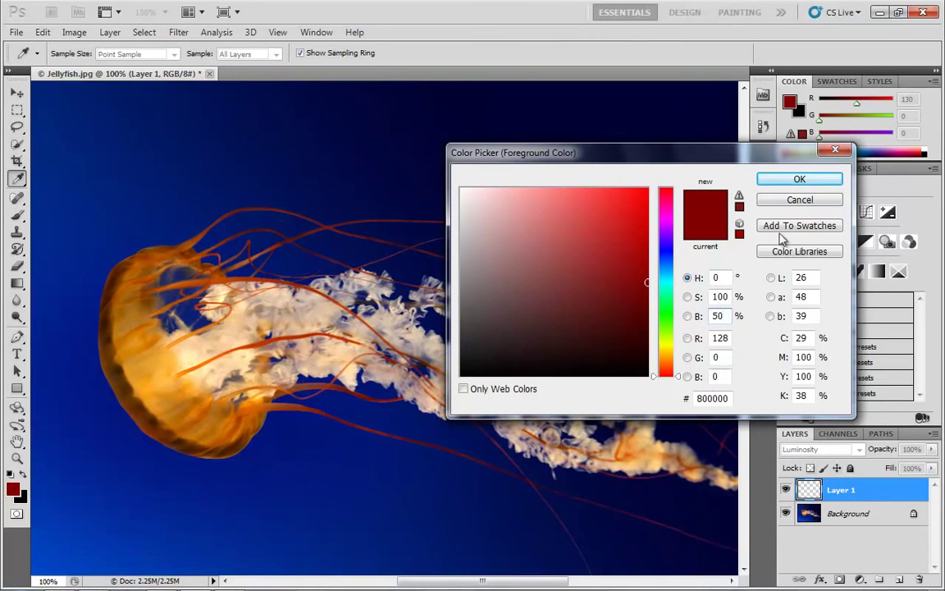
pyautogui.click(793, 180)
pyautogui.press('b')
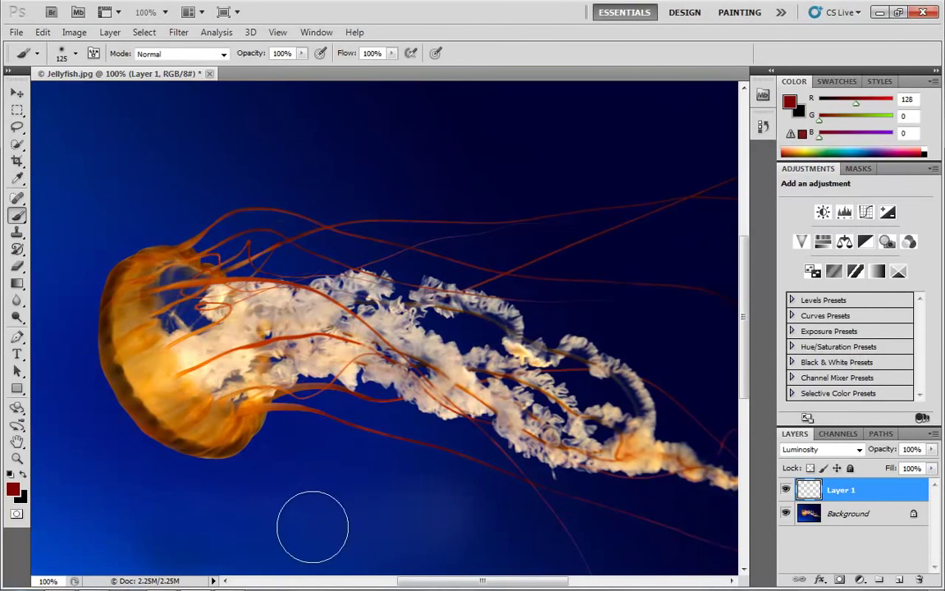
pyautogui.moveTo(401, 513)
pyautogui.mouseDown()
pyautogui.moveTo(511, 476)
pyautogui.moveTo(453, 458)
pyautogui.moveTo(627, 382)
pyautogui.moveTo(556, 410)
pyautogui.moveTo(609, 362)
pyautogui.mouseUp()
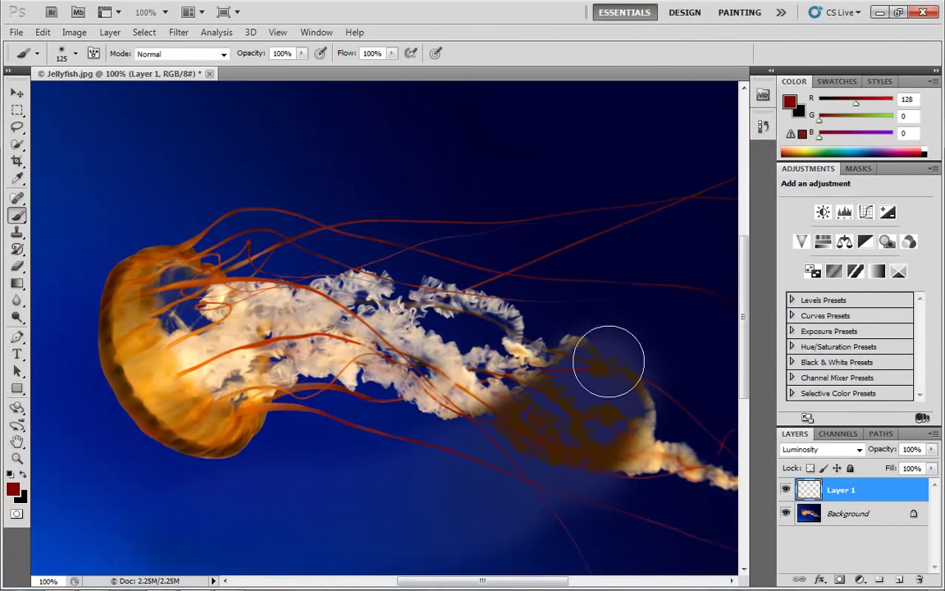
# - Set the foreground color's saturation to 0% and try painting over the jellyfish and surrounding water in Luminosity mode
pyautogui.click(13, 490)
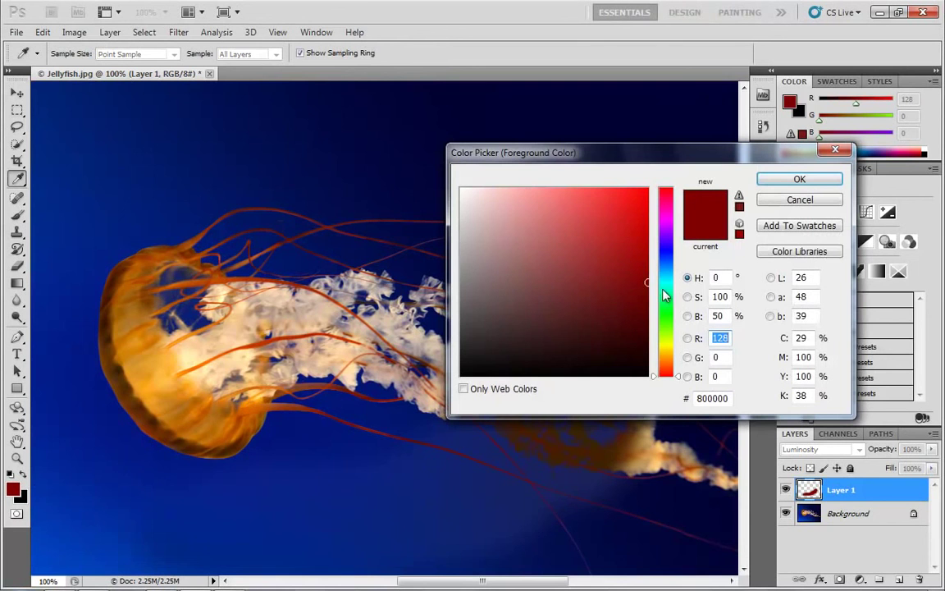
pyautogui.doubleClick(721, 297)
pyautogui.write('0')
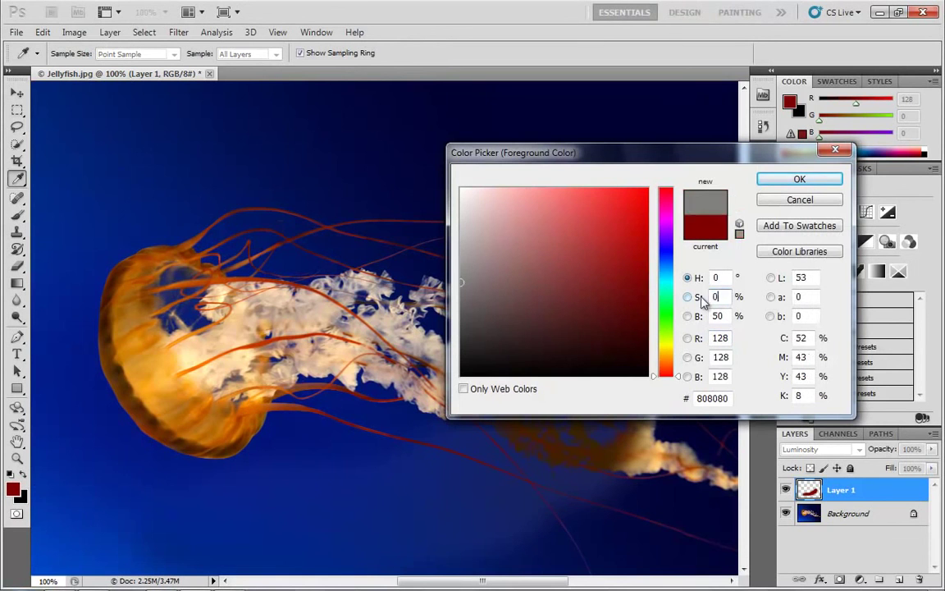
pyautogui.press('Return')
pyautogui.moveTo(620, 315)
pyautogui.mouseDown()
pyautogui.moveTo(369, 338)
pyautogui.moveTo(490, 327)
pyautogui.moveTo(629, 433)
pyautogui.moveTo(687, 567)
pyautogui.moveTo(574, 456)
pyautogui.mouseUp()
pyautogui.moveTo(384, 343)
pyautogui.mouseDown()
pyautogui.moveTo(377, 296)
pyautogui.moveTo(463, 338)
pyautogui.mouseUp()
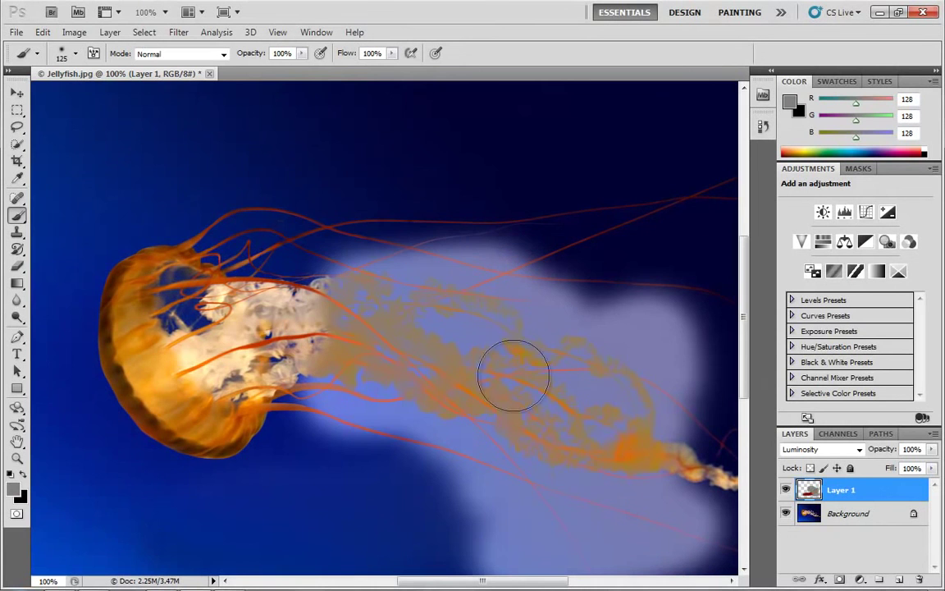
pyautogui.moveTo(187, 394); pyautogui.dragTo(34, 497)
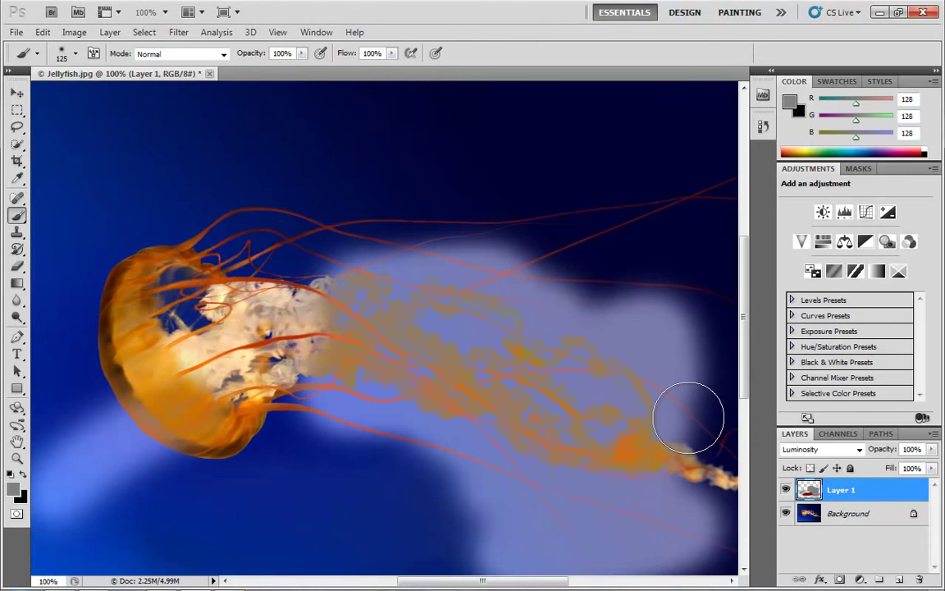
pyautogui.moveTo(384, 332)
pyautogui.mouseDown()
pyautogui.moveTo(419, 337)
pyautogui.moveTo(318, 325)
pyautogui.moveTo(532, 325)
pyautogui.mouseUp()
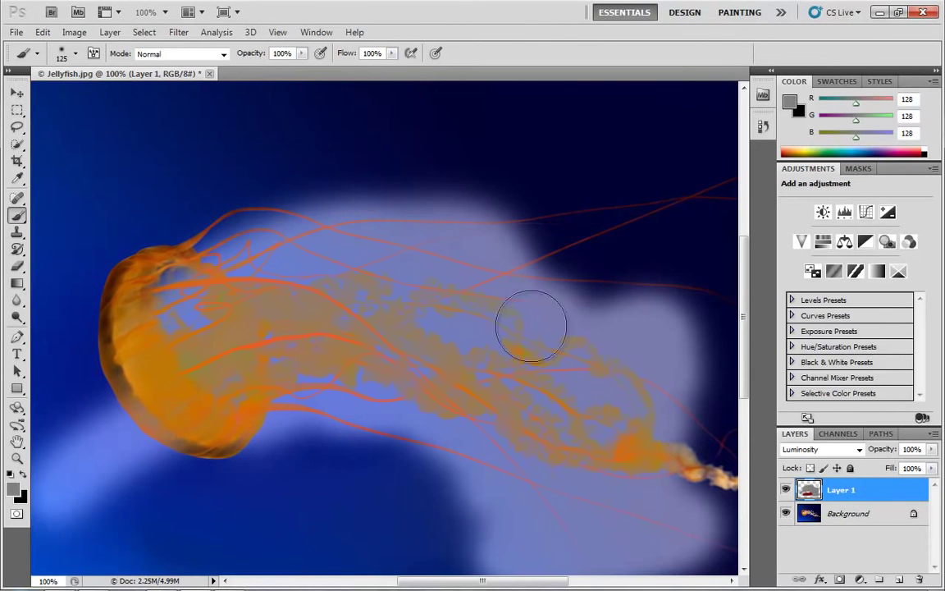
# - Undo the gray Luminosity strokes over the jellyfish and water
pyautogui.hotkey('ctrl', 'alt', 'z')
pyautogui.hotkey('ctrl', 'alt', 'z')
pyautogui.hotkey('ctrl', 'alt', 'z')
pyautogui.hotkey('ctrl', 'alt', 'z')
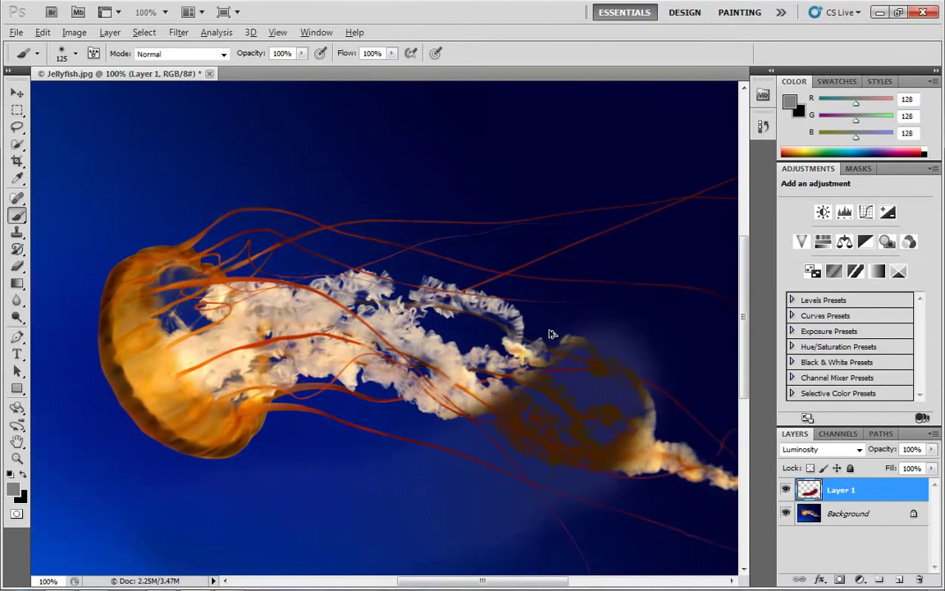
# - Compare the blend modes offered for the layer with those offered for the Brush tool
pyautogui.click(859, 450)
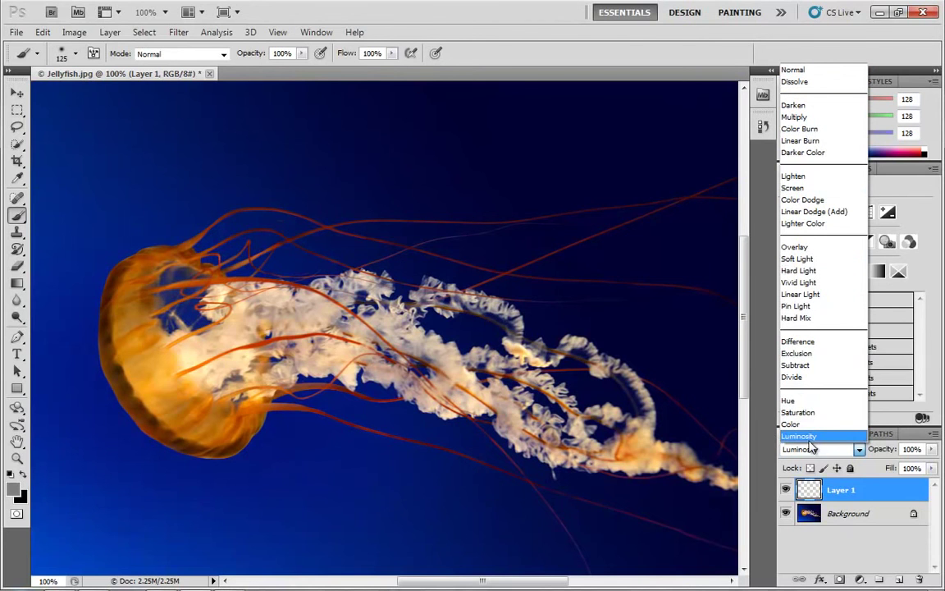
pyautogui.click(17, 216)
pyautogui.click(222, 54)
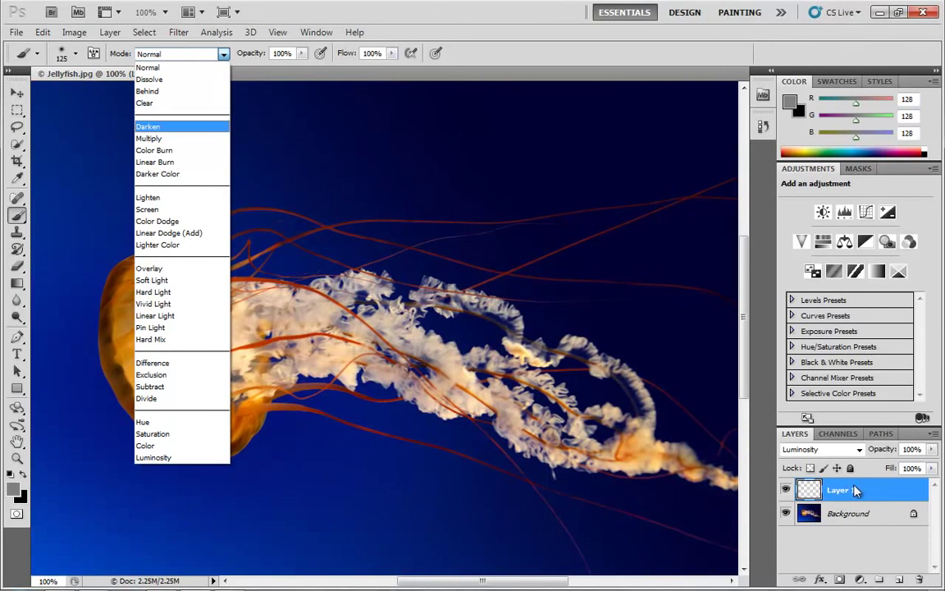
# - Add a white #ffffff Solid Color fill layer directly above the Background layer
pyautogui.click(841, 523)
pyautogui.click(874, 522)
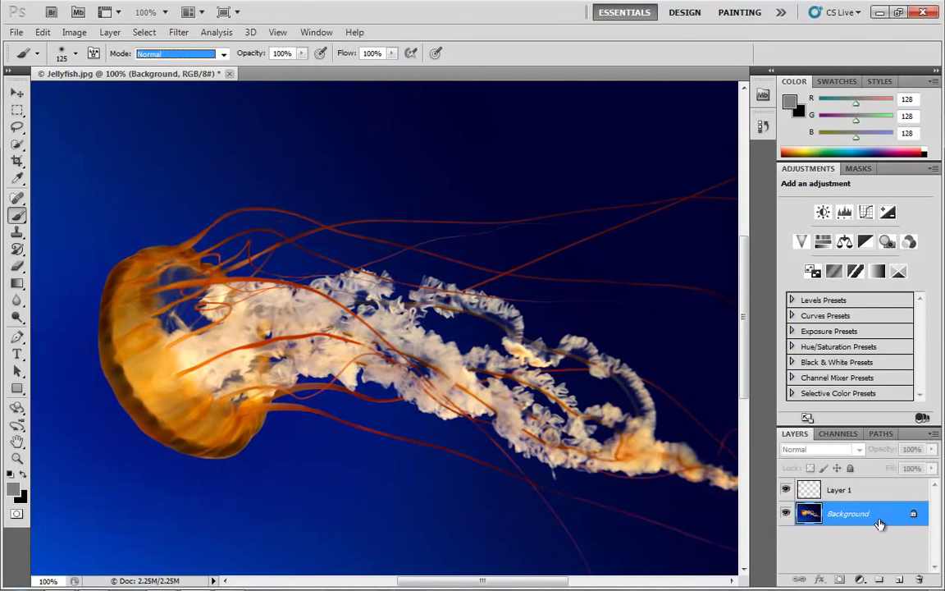
pyautogui.click(859, 580)
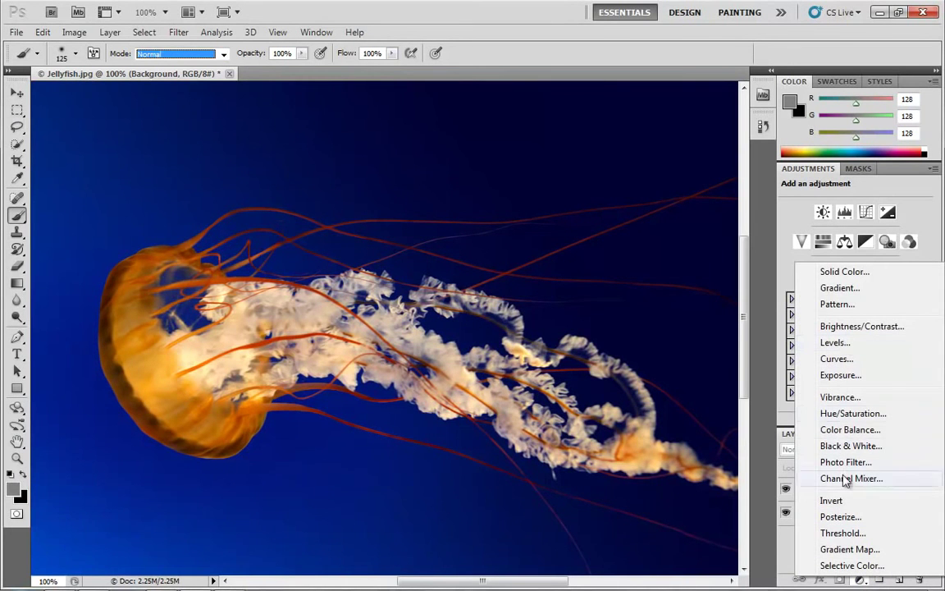
pyautogui.click(859, 580)
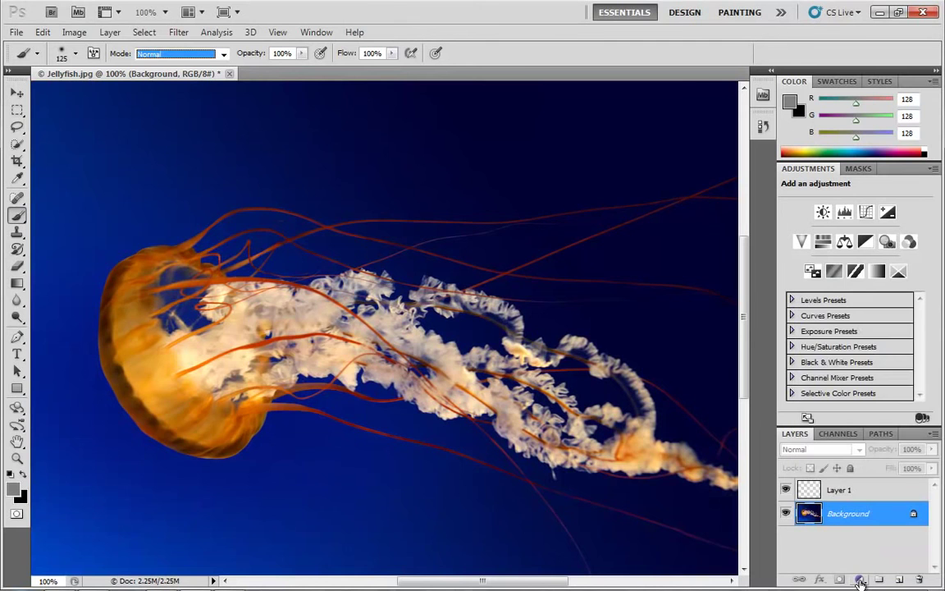
pyautogui.click(859, 580)
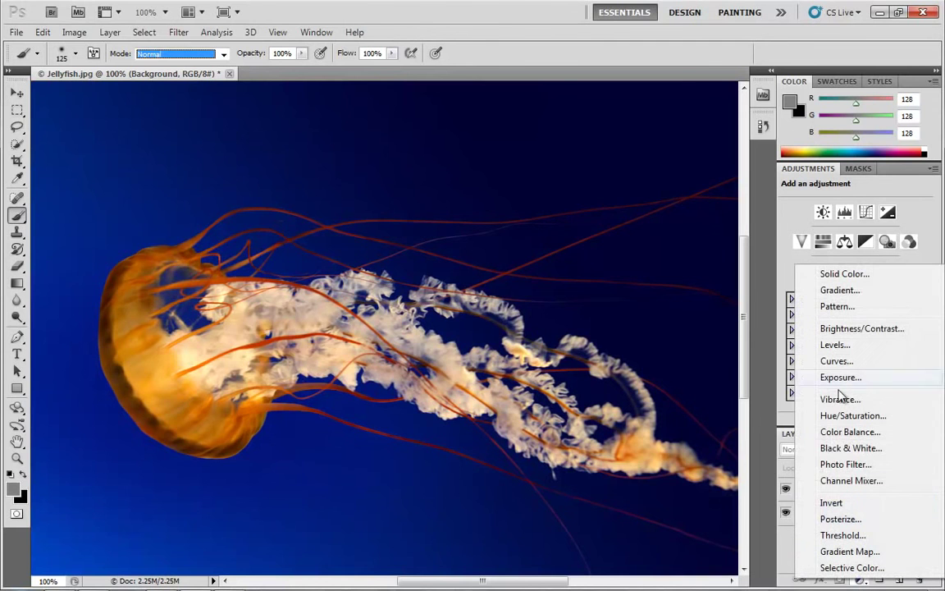
pyautogui.click(837, 273)
pyautogui.moveTo(561, 260); pyautogui.dragTo(425, 169)
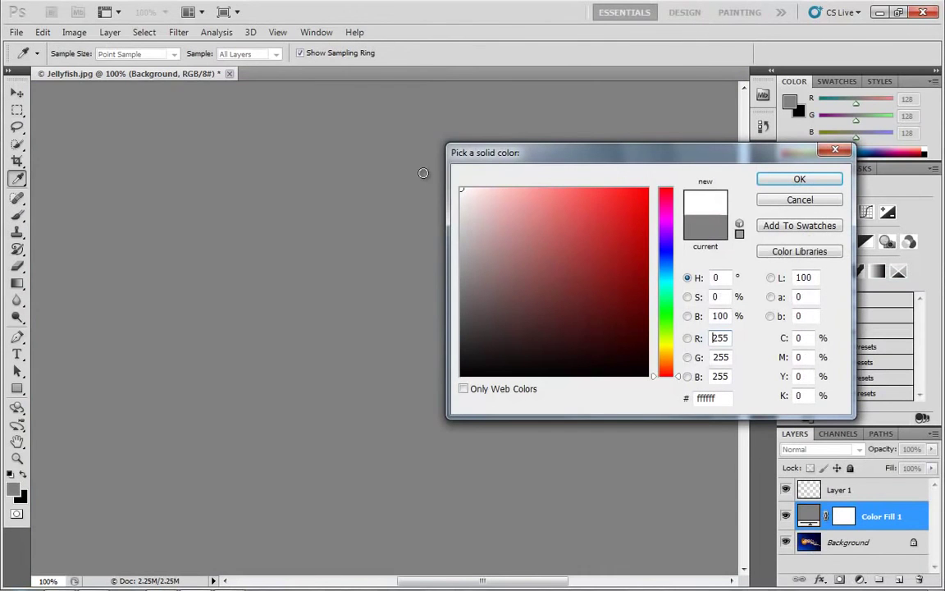
pyautogui.click(799, 179)
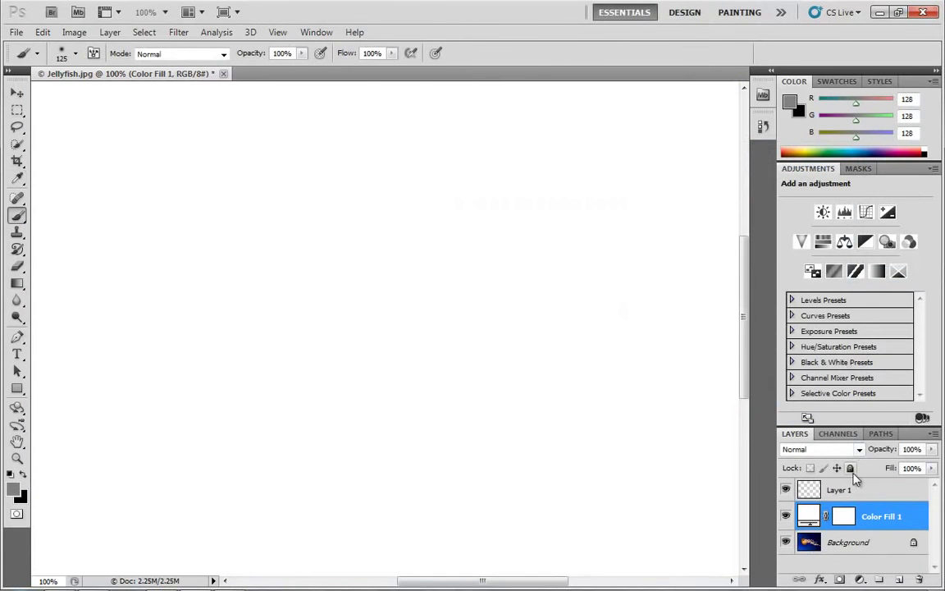
# - Set the blend mode of Layer 1 to Normal
pyautogui.click(856, 492)
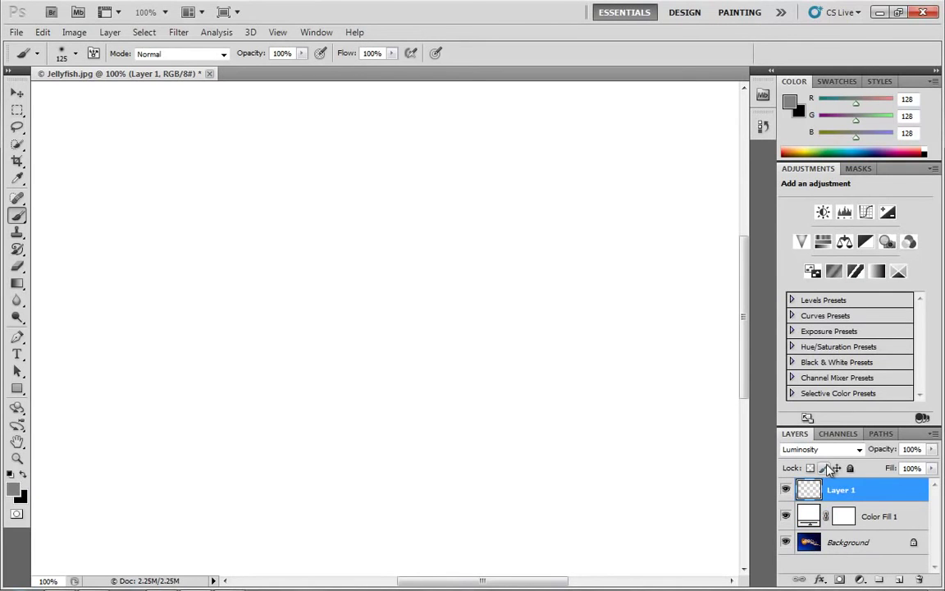
pyautogui.click(859, 452)
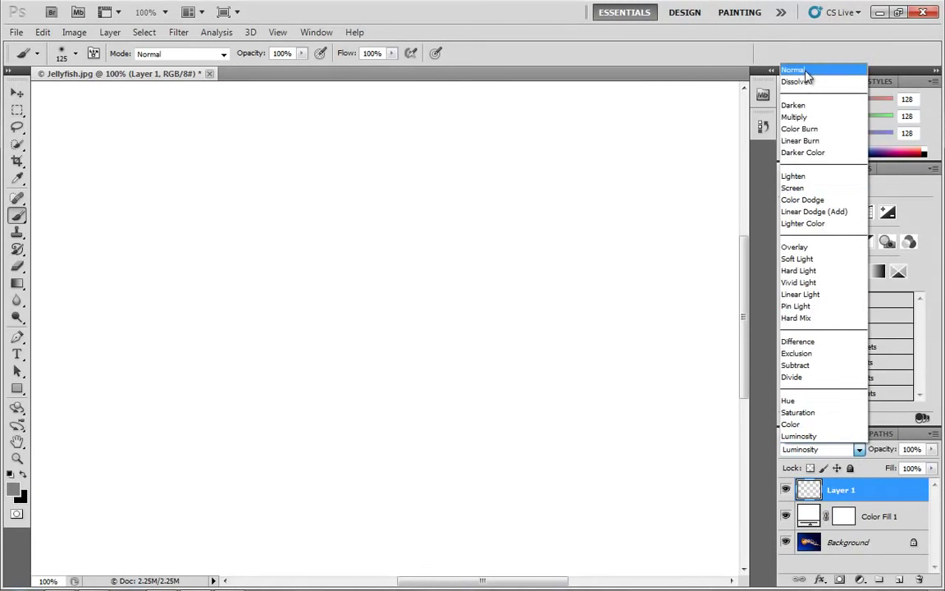
pyautogui.click(747, 70)
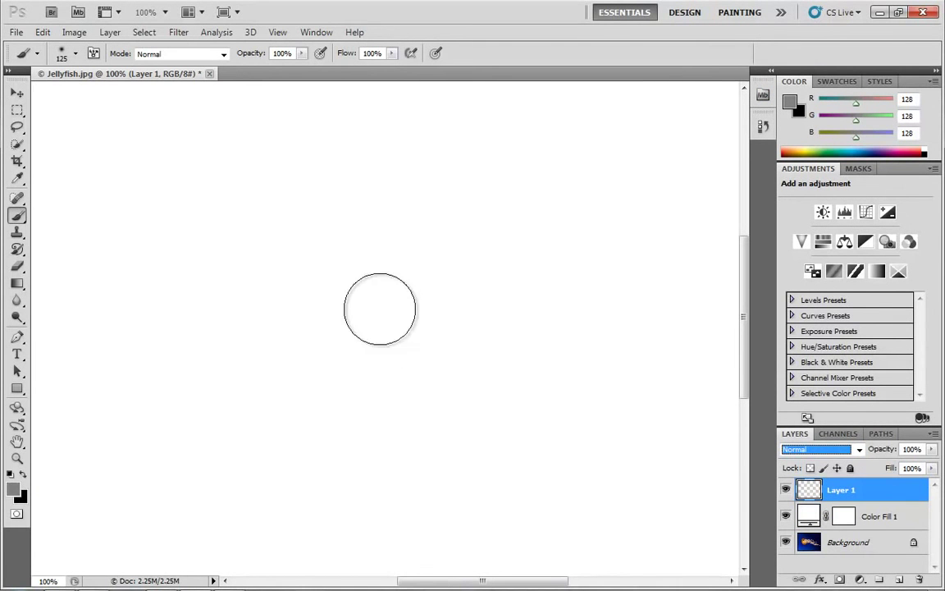
# - Set the foreground color to red #d20101 and paint a large filled circle in the middle of Layer 1
pyautogui.click(14, 492)
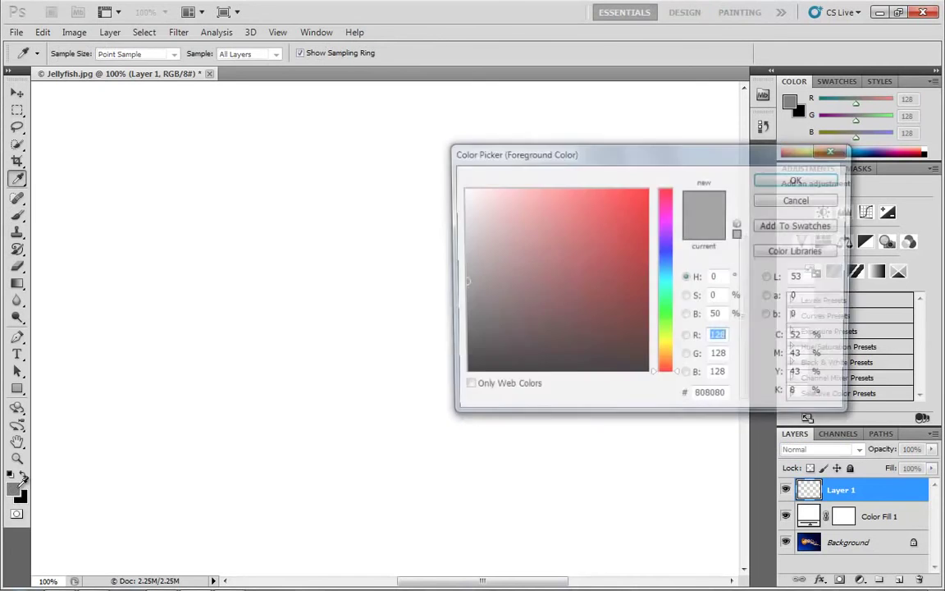
pyautogui.moveTo(578, 268); pyautogui.dragTo(647, 221)
pyautogui.click(786, 182)
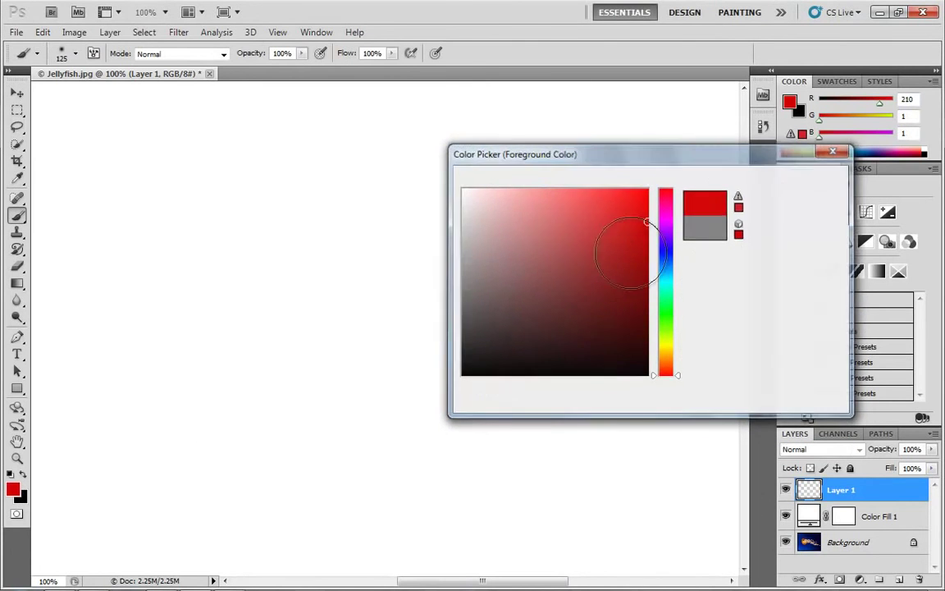
pyautogui.moveTo(375, 297)
pyautogui.mouseDown()
pyautogui.moveTo(359, 388)
pyautogui.moveTo(443, 339)
pyautogui.moveTo(381, 294)
pyautogui.moveTo(372, 374)
pyautogui.moveTo(416, 337)
pyautogui.moveTo(416, 321)
pyautogui.mouseUp()
# - Reduce the brush size to 60 and set the brush's blend mode to Behind
pyautogui.press('[')
pyautogui.press('[')
pyautogui.press('[')
pyautogui.press('[')
pyautogui.press('[')
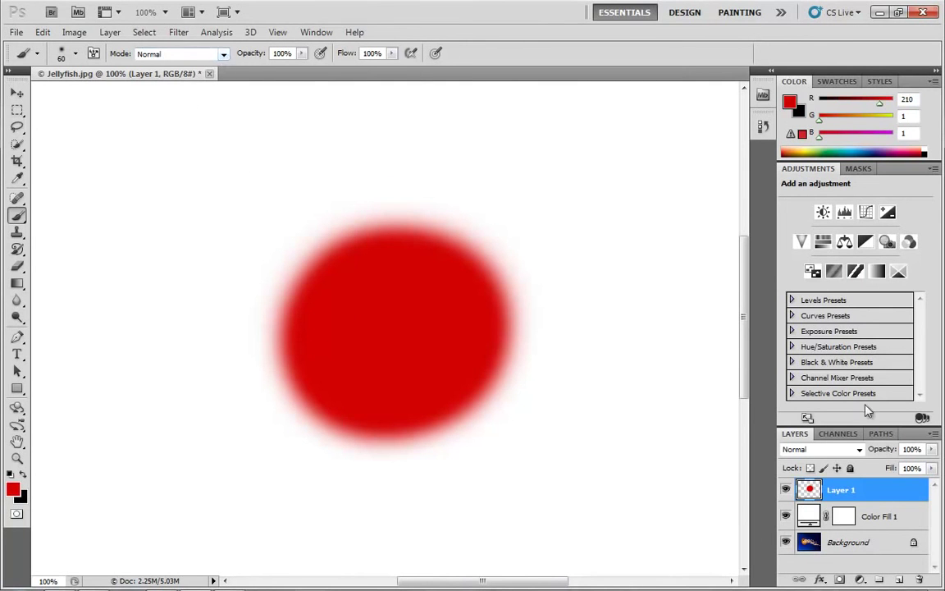
pyautogui.click(223, 54)
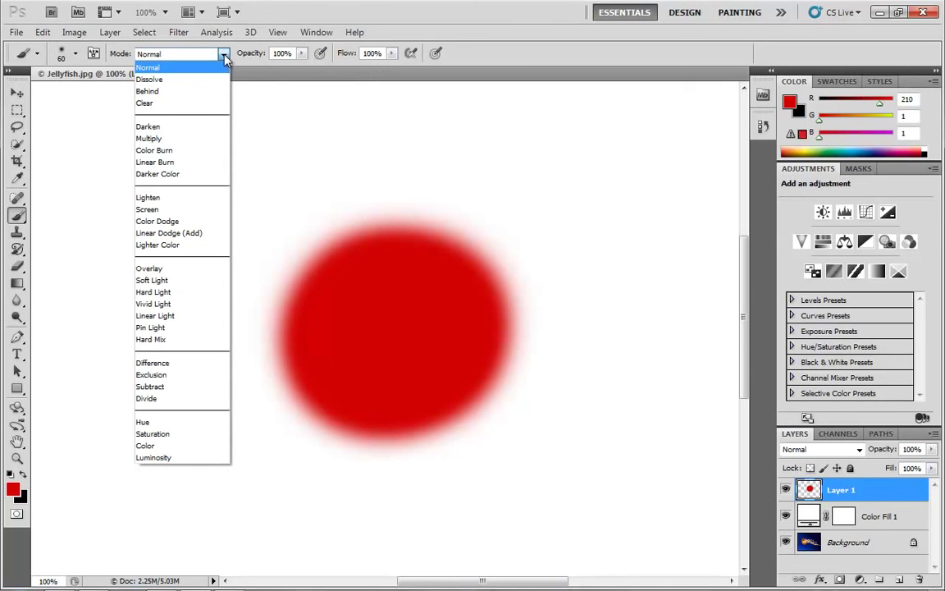
pyautogui.click(188, 93)
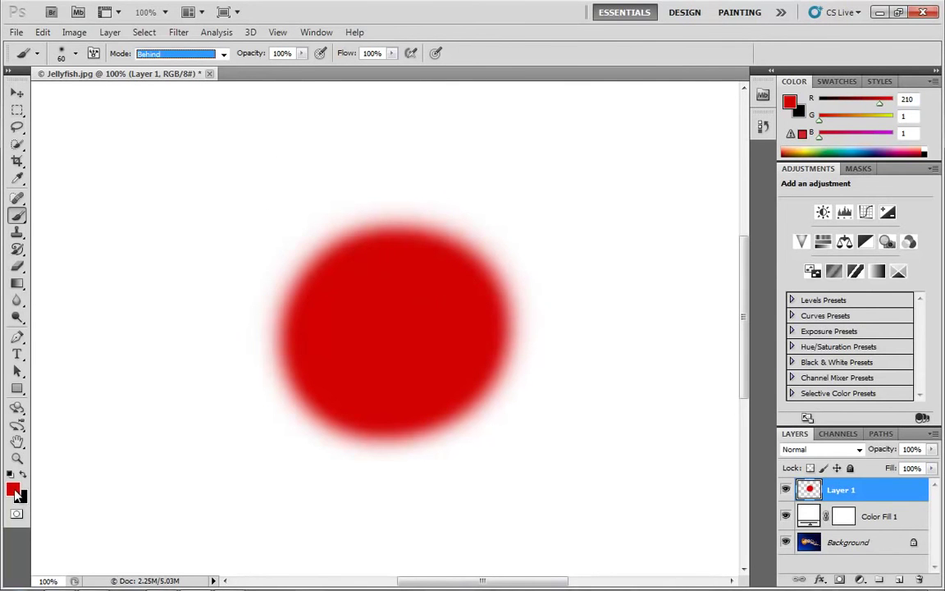
# - Set the foreground color to blue (RGB 1, 75, 210) and paint several strokes outward from behind the red circle
pyautogui.click(13, 490)
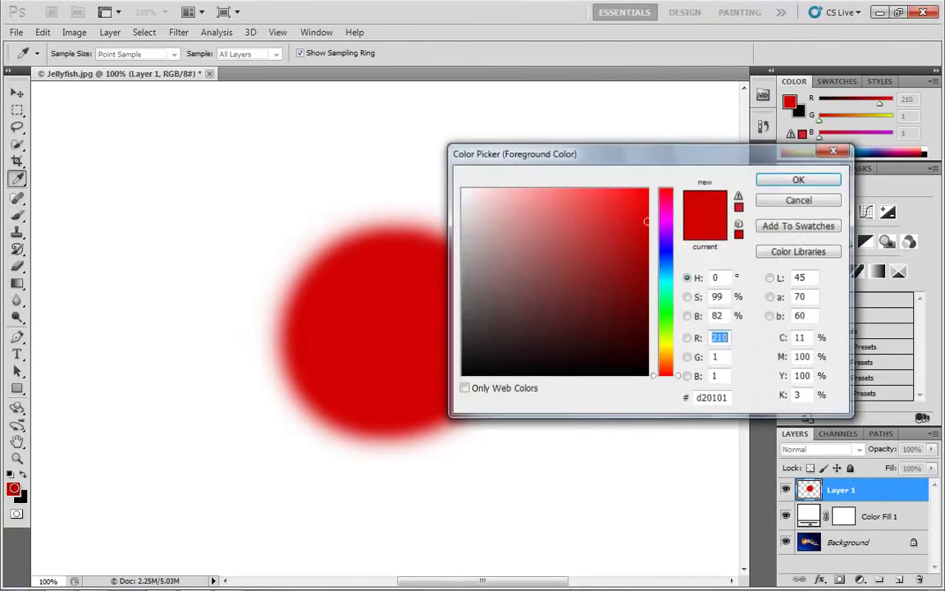
pyautogui.click(664, 262)
pyautogui.click(799, 179)
pyautogui.moveTo(158, 190)
pyautogui.mouseDown()
pyautogui.moveTo(183, 161)
pyautogui.moveTo(207, 156)
pyautogui.moveTo(194, 190)
pyautogui.moveTo(243, 185)
pyautogui.moveTo(236, 212)
pyautogui.moveTo(215, 232)
pyautogui.moveTo(267, 222)
pyautogui.moveTo(318, 284)
pyautogui.mouseUp()
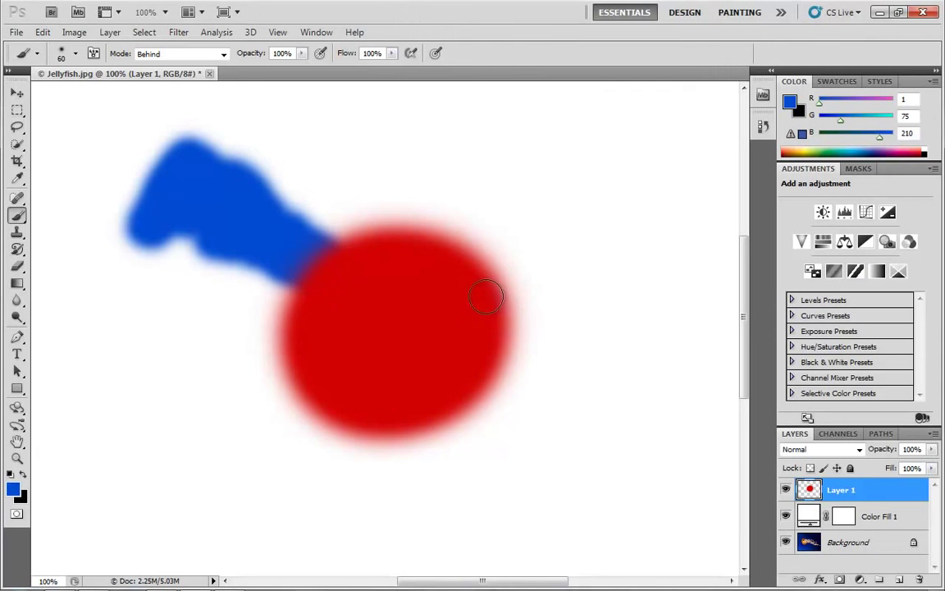
pyautogui.moveTo(486, 296)
pyautogui.mouseDown()
pyautogui.moveTo(509, 322)
pyautogui.moveTo(575, 301)
pyautogui.moveTo(585, 312)
pyautogui.moveTo(667, 297)
pyautogui.mouseUp()
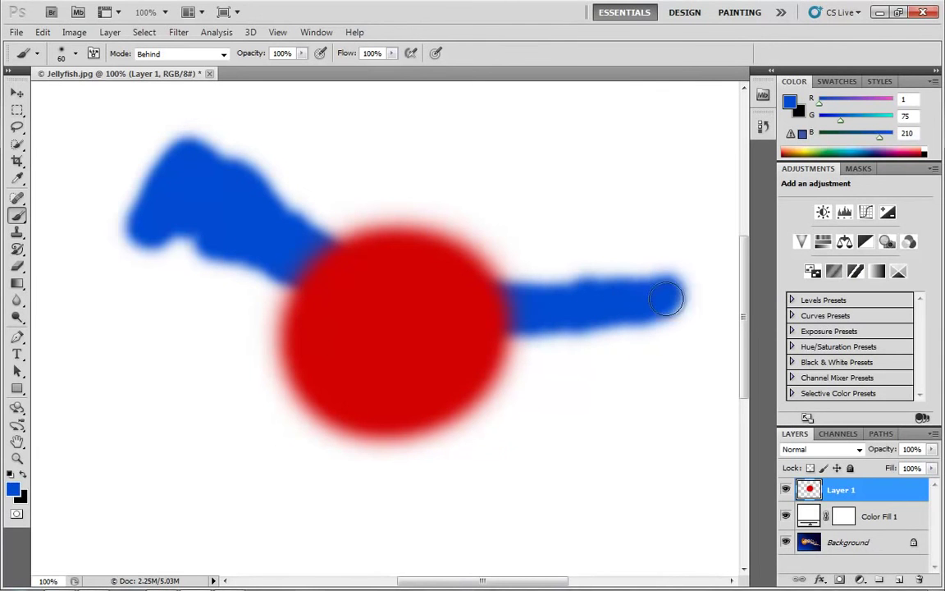
pyautogui.moveTo(491, 182)
pyautogui.mouseDown()
pyautogui.moveTo(434, 245)
pyautogui.moveTo(366, 192)
pyautogui.moveTo(371, 172)
pyautogui.moveTo(399, 252)
pyautogui.moveTo(503, 192)
pyautogui.moveTo(506, 170)
pyautogui.moveTo(408, 245)
pyautogui.moveTo(366, 132)
pyautogui.mouseUp()
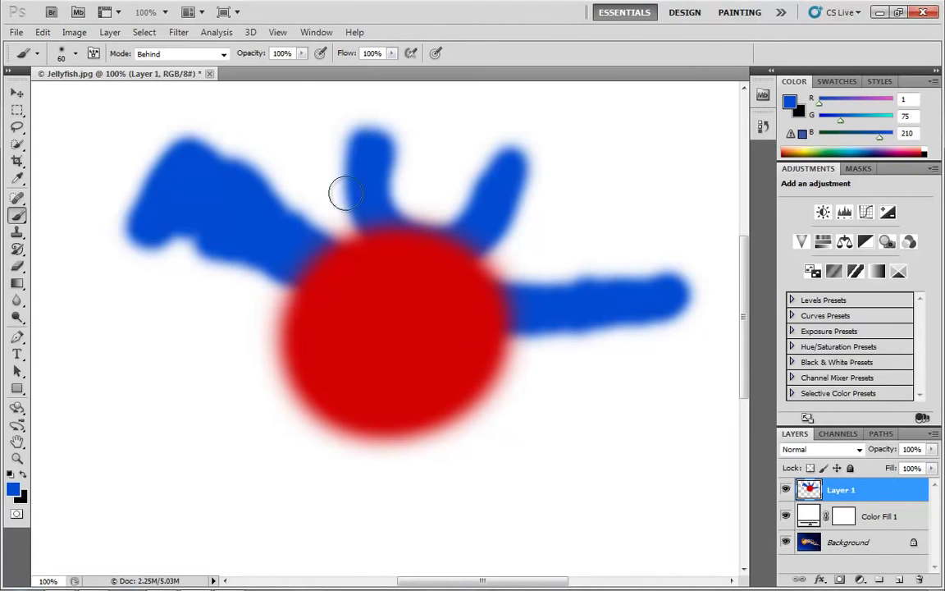
# - Set the brush's blend mode to Clear and erase the lower part of the upper-left blue stroke
pyautogui.click(223, 55)
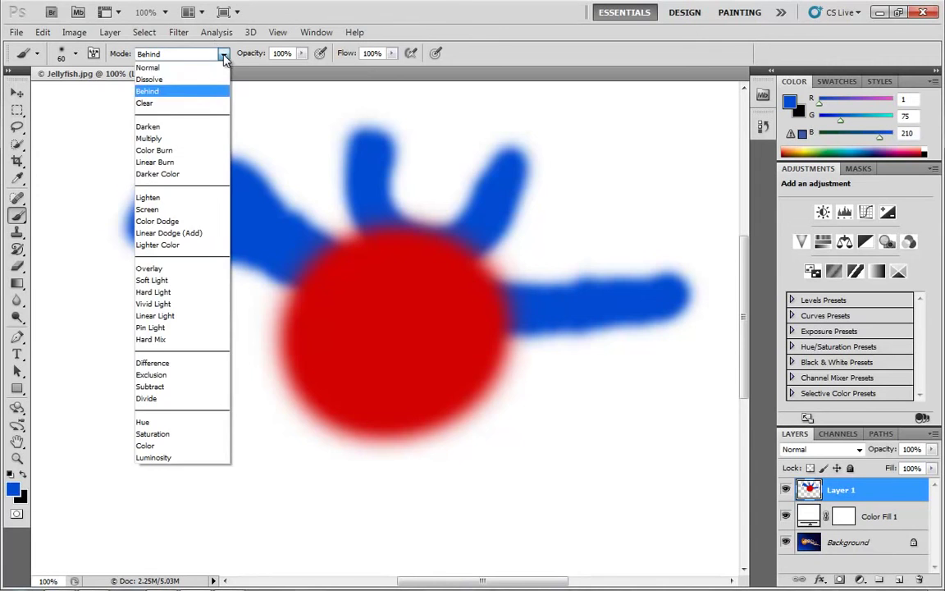
pyautogui.click(200, 105)
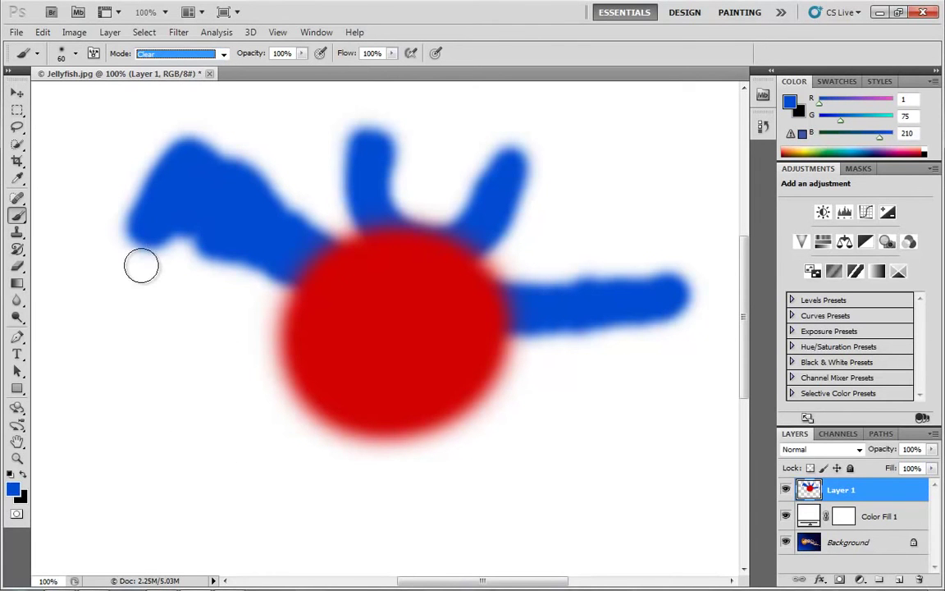
pyautogui.moveTo(142, 265)
pyautogui.mouseDown()
pyautogui.moveTo(141, 254)
pyautogui.moveTo(122, 247)
pyautogui.moveTo(155, 219)
pyautogui.moveTo(172, 251)
pyautogui.moveTo(213, 234)
pyautogui.moveTo(211, 209)
pyautogui.mouseUp()
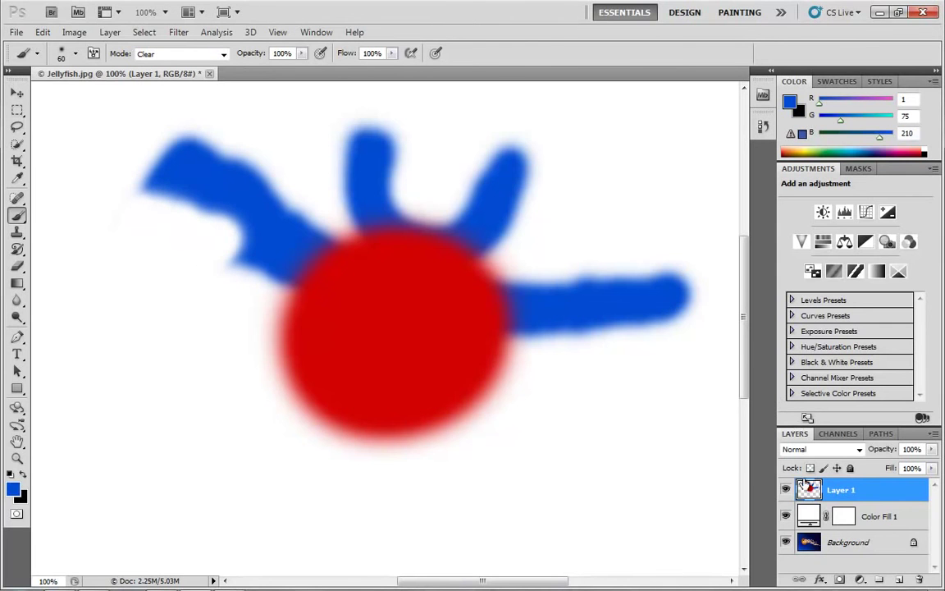
# - Hide the white fill layer and erase the remaining red and blue paint from Layer 1
pyautogui.click(786, 517)
pyautogui.moveTo(161, 270)
pyautogui.mouseDown()
pyautogui.moveTo(249, 232)
pyautogui.moveTo(226, 167)
pyautogui.moveTo(125, 184)
pyautogui.moveTo(337, 302)
pyautogui.moveTo(308, 385)
pyautogui.moveTo(458, 428)
pyautogui.moveTo(345, 353)
pyautogui.moveTo(473, 324)
pyautogui.moveTo(321, 370)
pyautogui.moveTo(518, 306)
pyautogui.moveTo(254, 261)
pyautogui.moveTo(386, 233)
pyautogui.moveTo(389, 187)
pyautogui.moveTo(551, 125)
pyautogui.moveTo(435, 267)
pyautogui.moveTo(678, 276)
pyautogui.moveTo(444, 196)
pyautogui.moveTo(703, 185)
pyautogui.moveTo(321, 217)
pyautogui.moveTo(418, 206)
pyautogui.mouseUp()
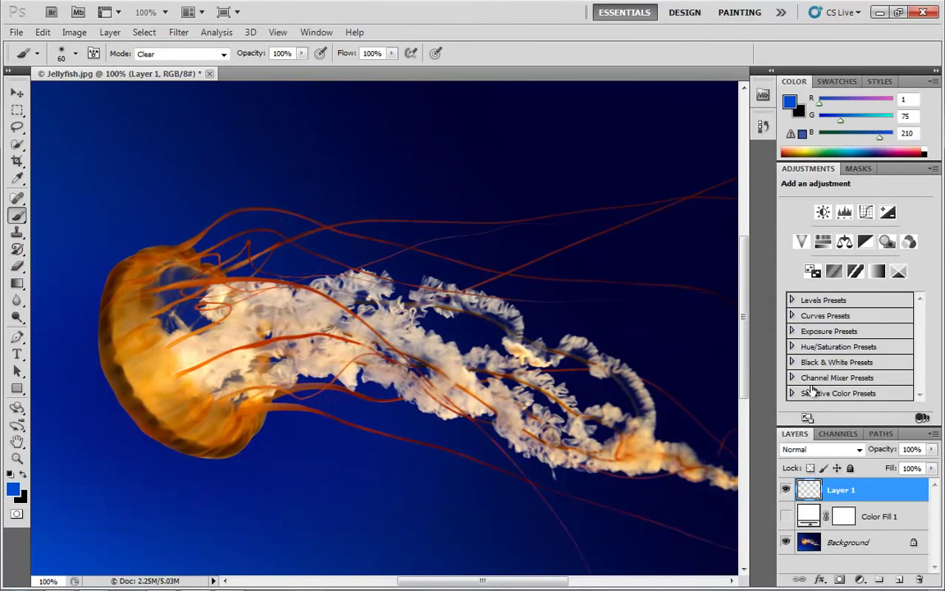
# - Review the layer blend modes and the brush blend modes again, keeping the brush at Clear
pyautogui.click(859, 451)
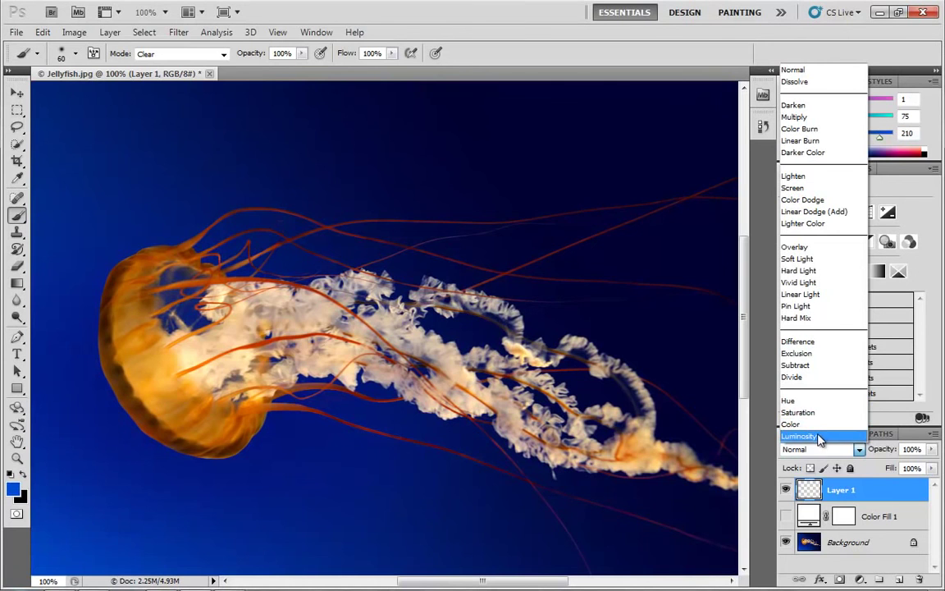
pyautogui.click(200, 53)
pyautogui.click(199, 53)
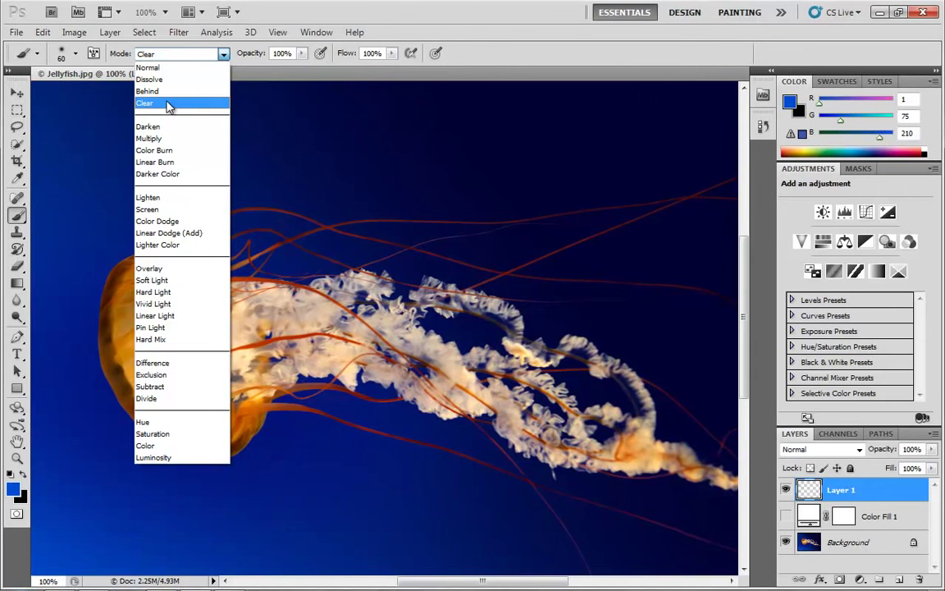
pyautogui.press('Return')
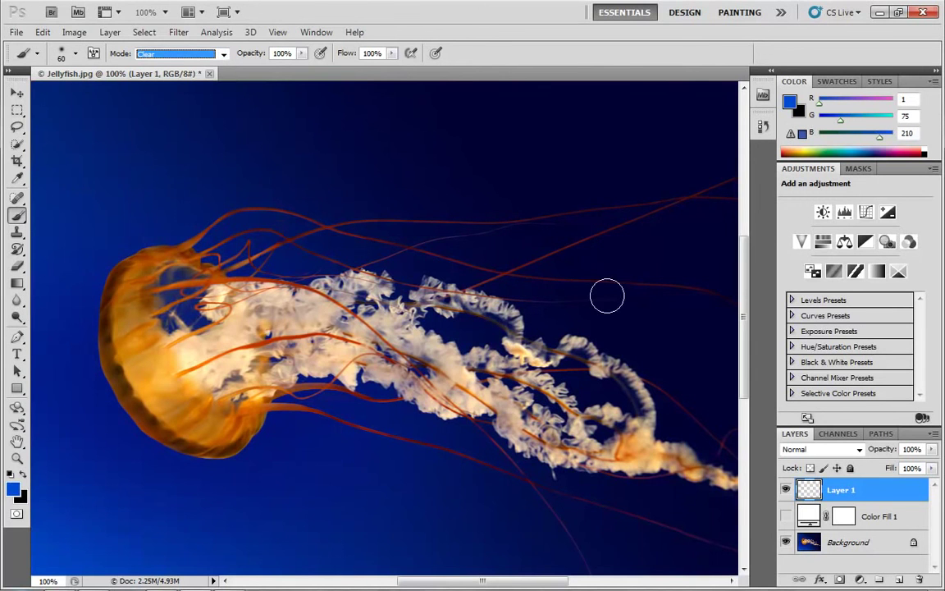